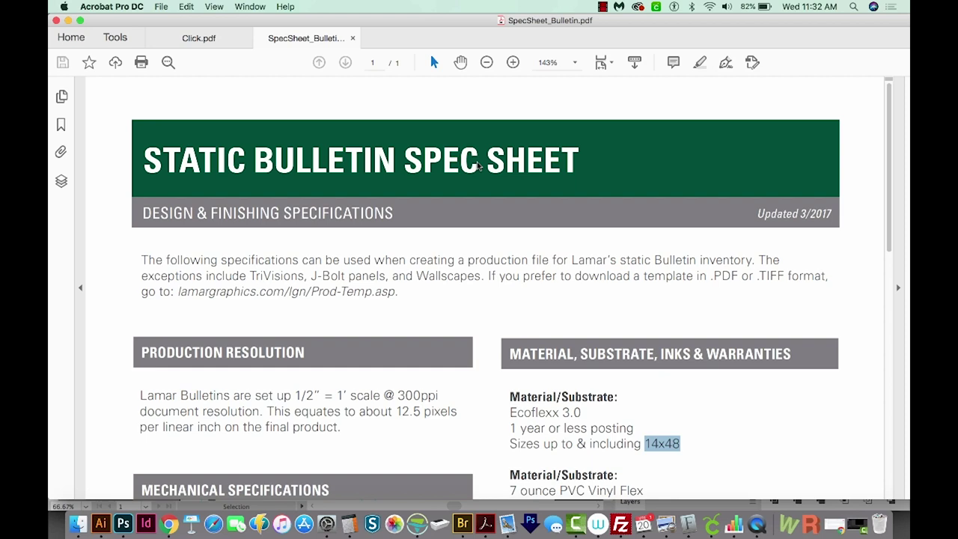
Copy the 1/2" = 1' scale from the spec sheet's Production Resolution paragraph and return to Illustrator
{"action": "scroll", "coordinate": [477, 166], "scroll_direction": "down", "scroll_amount": 1}
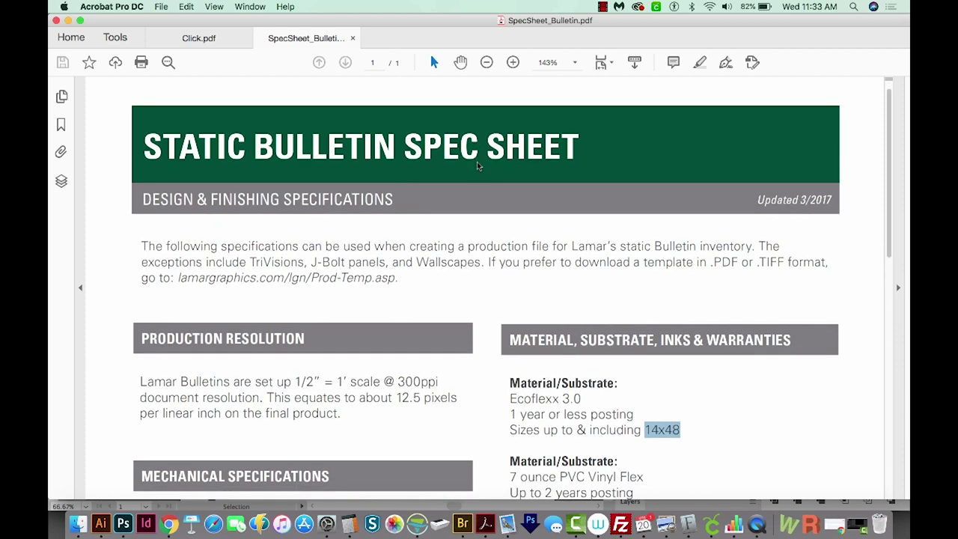
{"action": "scroll", "coordinate": [477, 166], "scroll_direction": "down", "scroll_amount": 2}
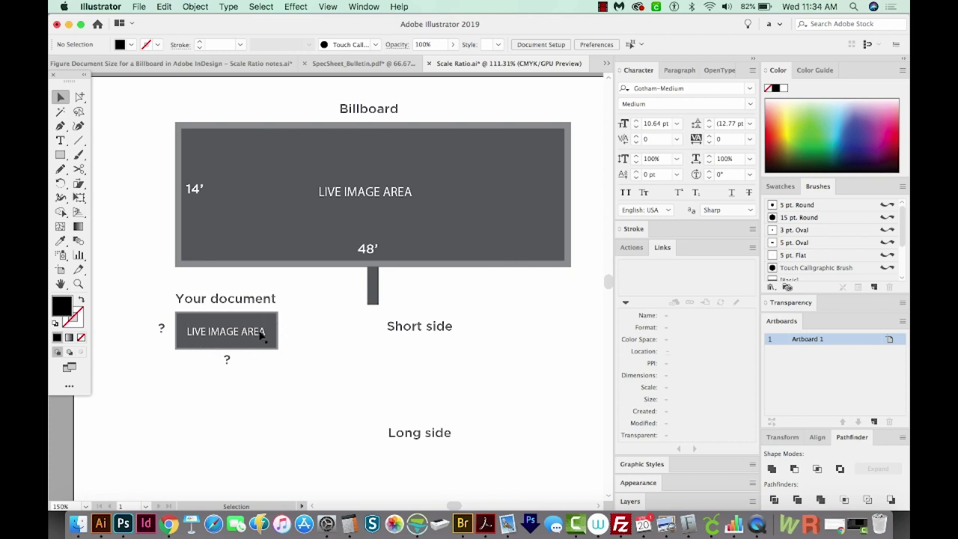
{"action": "key", "text": "super+Tab"}
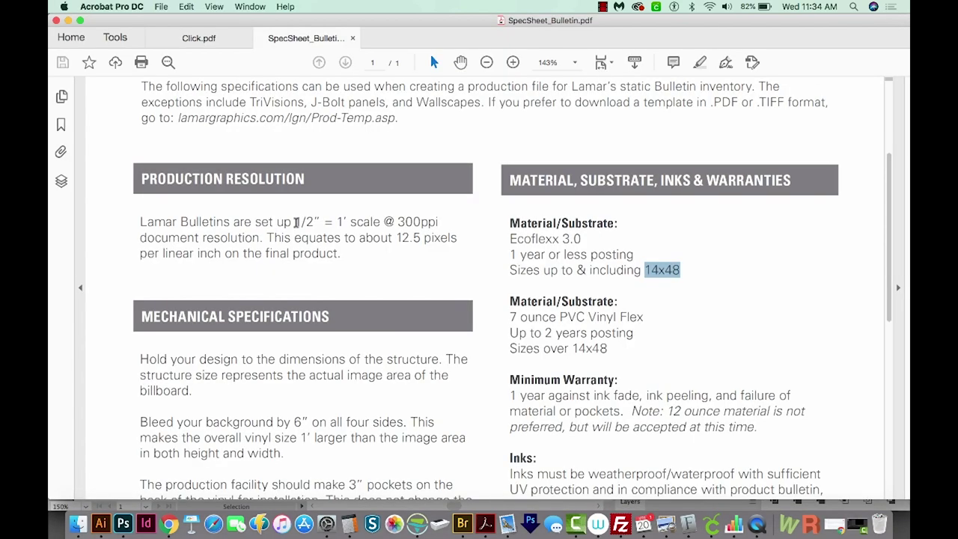
{"action": "left_click_drag", "start_coordinate": [295, 223], "coordinate": [347, 222]}
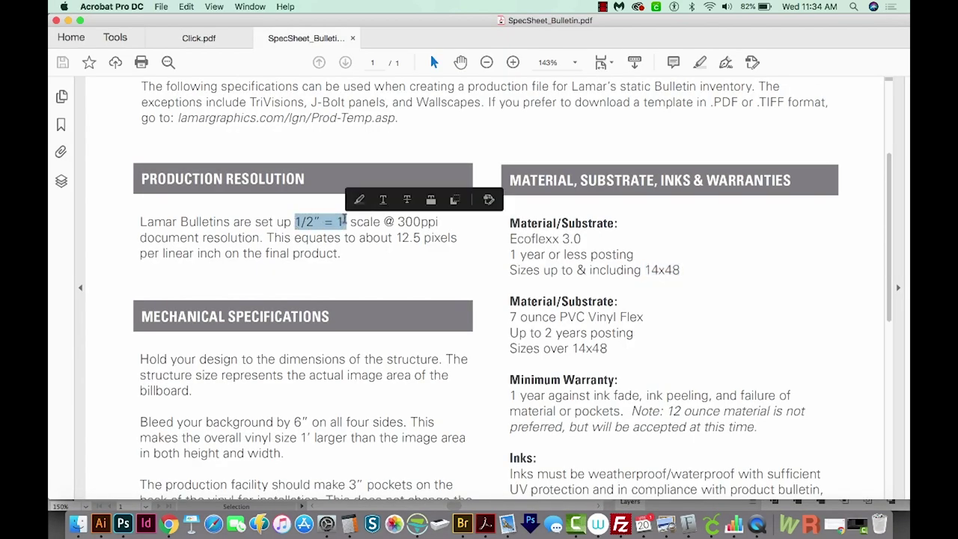
{"action": "left_click", "coordinate": [102, 526]}
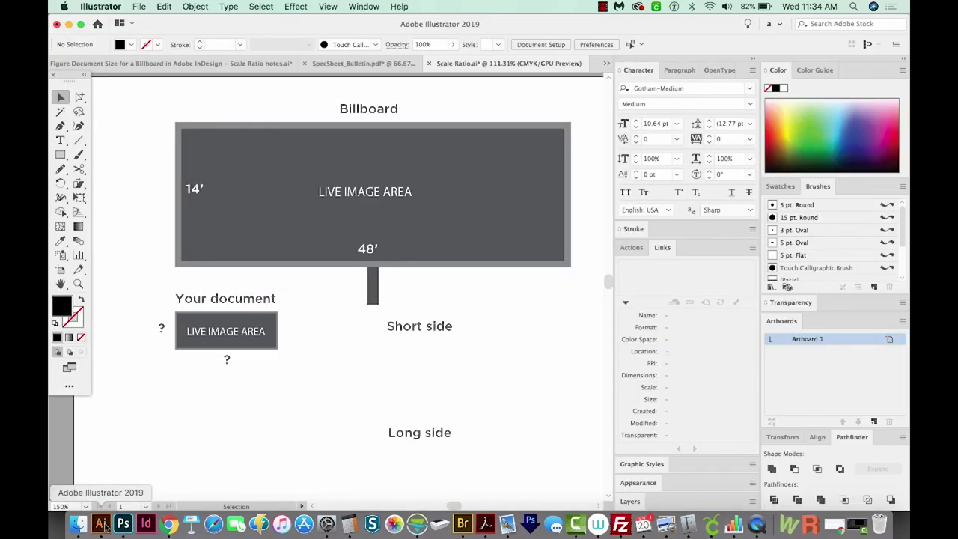
Paste the 1/2" = 1' scale beside the billboard, enlarged to about 27 pt with grey fill
{"action": "left_click_drag", "start_coordinate": [502, 361], "coordinate": [464, 353]}
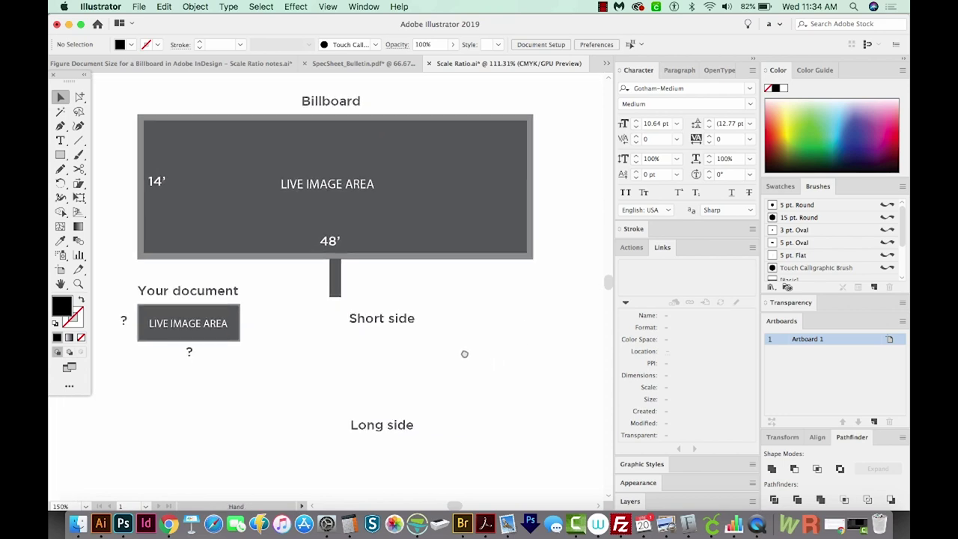
{"action": "key", "text": "t"}
{"action": "left_click", "coordinate": [480, 276]}
{"action": "type", "text": "1/2\" = 1'"}
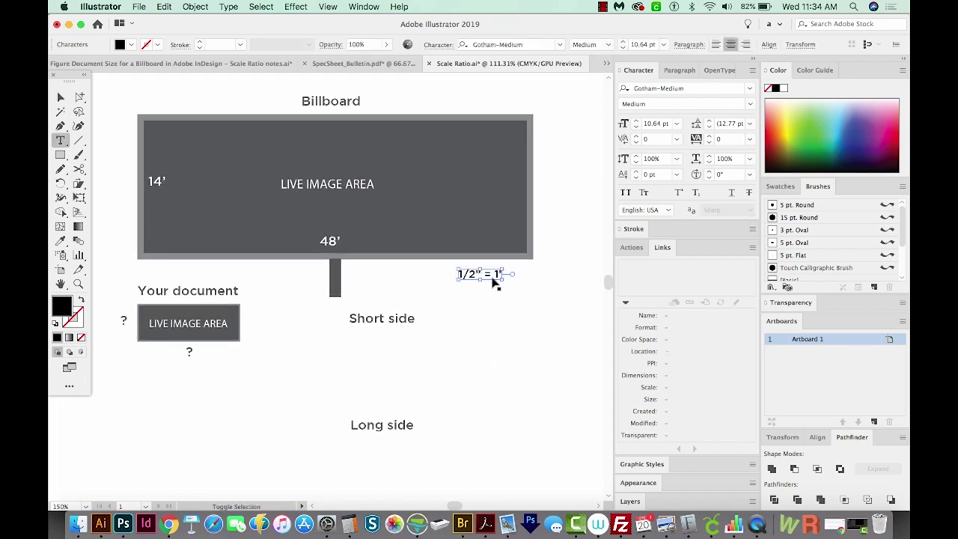
{"action": "key", "text": "Escape"}
{"action": "left_click_drag", "start_coordinate": [501, 282], "coordinate": [534, 287]}
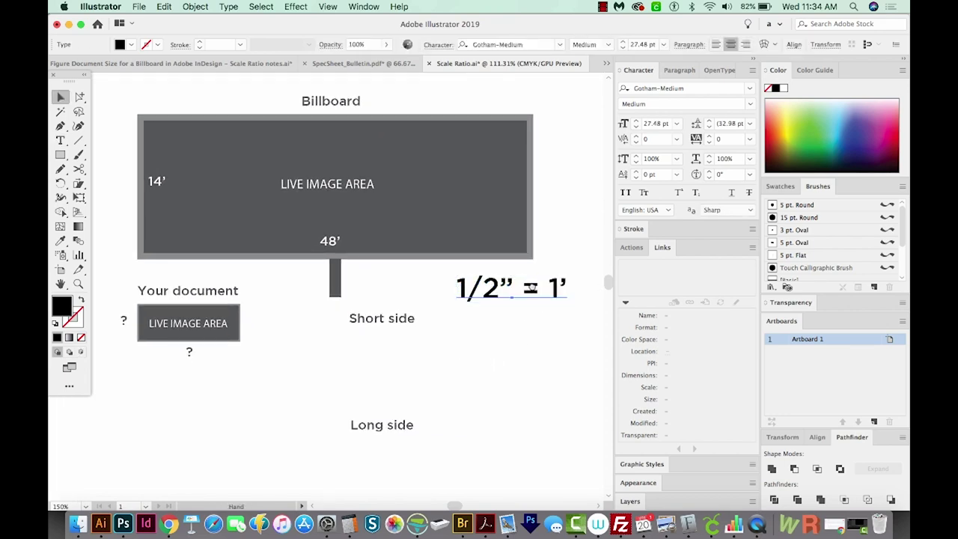
{"action": "key", "text": "super+1"}
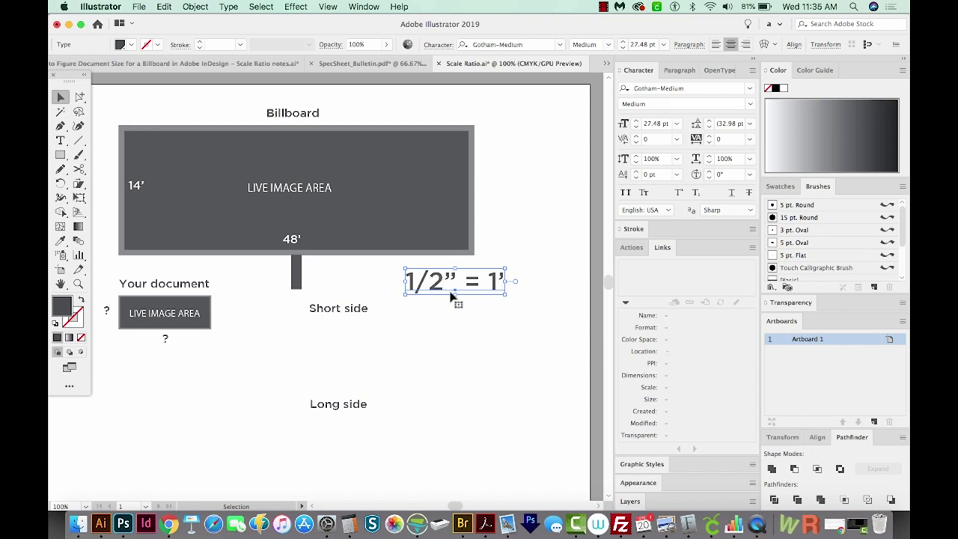
Duplicate the 1/2" = 1' line just below itself and change it to read 1/2" = 12"
{"action": "left_click_drag", "start_coordinate": [472, 288], "coordinate": [506, 309]}
{"action": "double_click", "coordinate": [491, 311]}
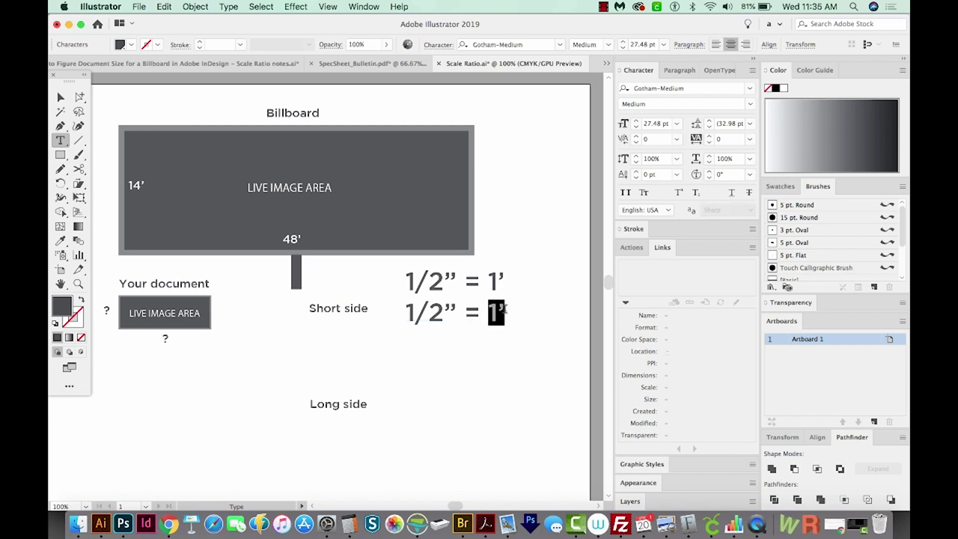
{"action": "type", "text": "12\""}
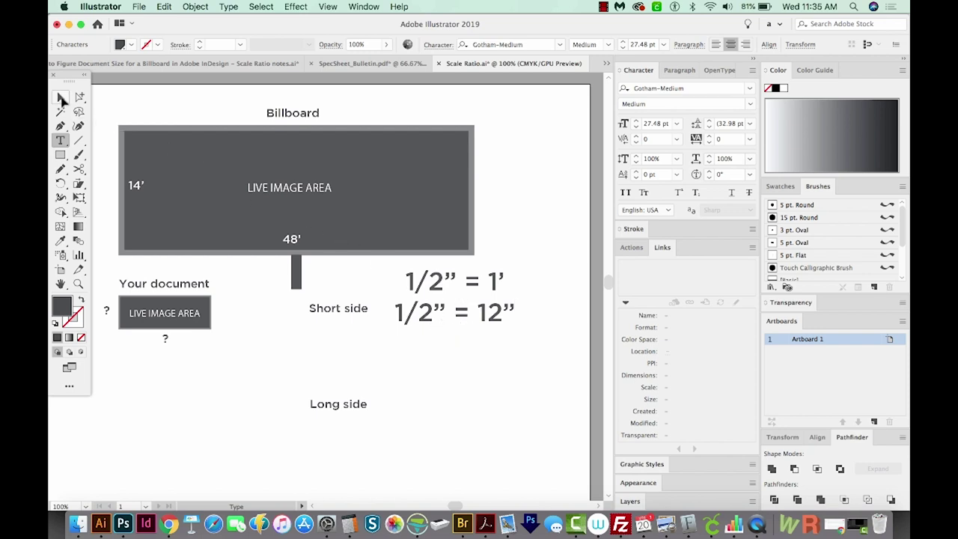
{"action": "left_click", "coordinate": [59, 97]}
{"action": "scroll", "coordinate": [437, 335], "scroll_direction": "down", "scroll_amount": 2}
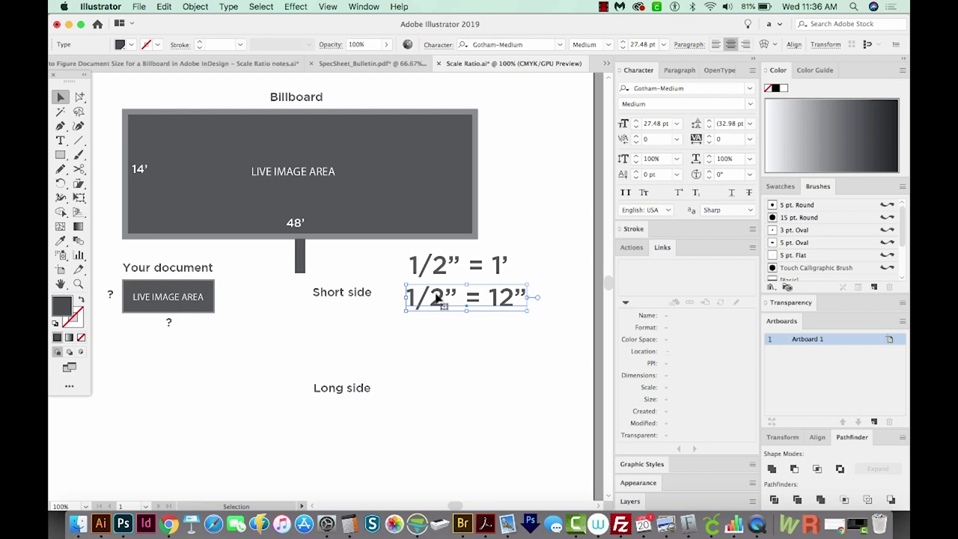
{"action": "scroll", "coordinate": [438, 297], "scroll_direction": "left", "scroll_amount": 3}
{"action": "scroll", "coordinate": [438, 297], "scroll_direction": "up", "scroll_amount": 1}
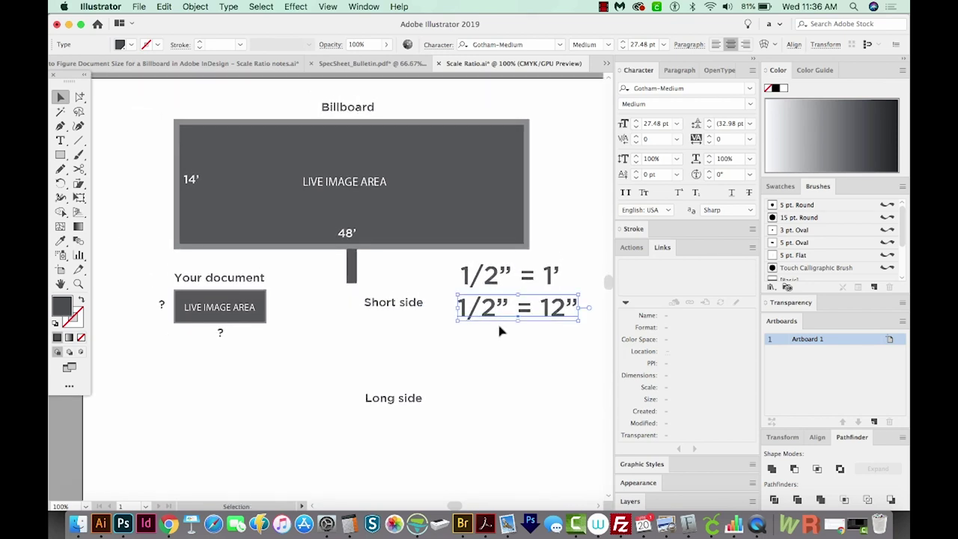
{"action": "left_click", "coordinate": [374, 65]}
{"action": "key", "text": "z"}
{"action": "left_click_drag", "start_coordinate": [375, 232], "coordinate": [471, 288]}
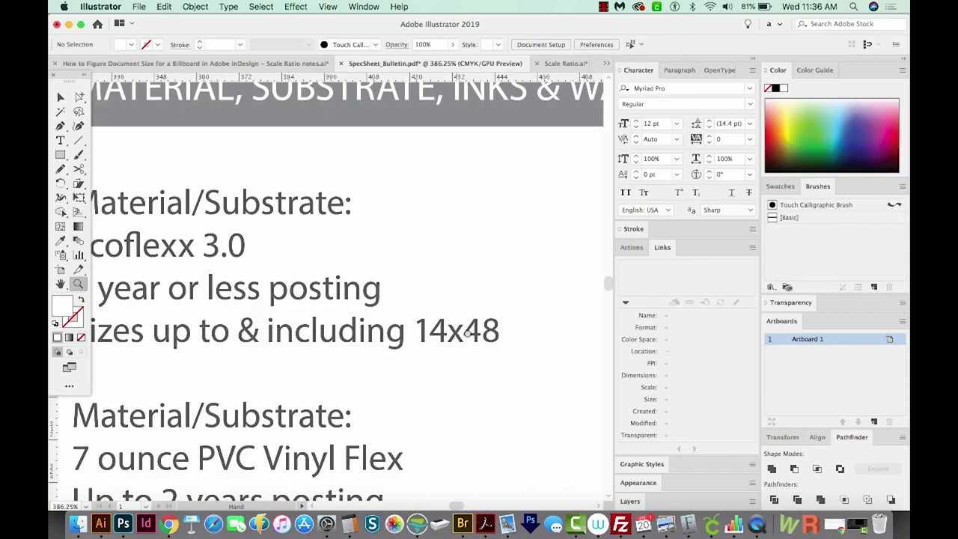
{"action": "scroll", "coordinate": [465, 334], "scroll_direction": "down", "scroll_amount": 2}
{"action": "scroll", "coordinate": [465, 335], "scroll_direction": "left", "scroll_amount": 1}
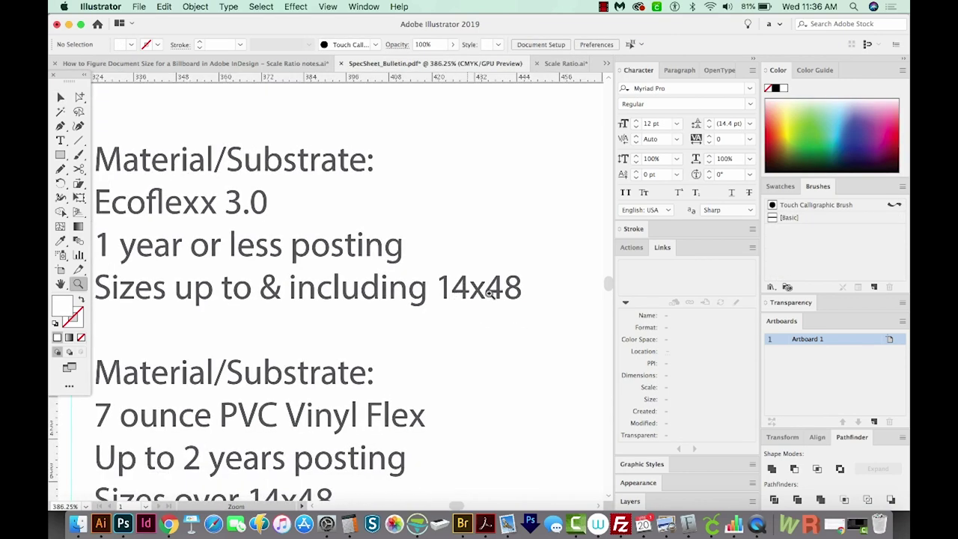
{"action": "key", "text": "ctrl+Tab"}
{"action": "key", "text": "t"}
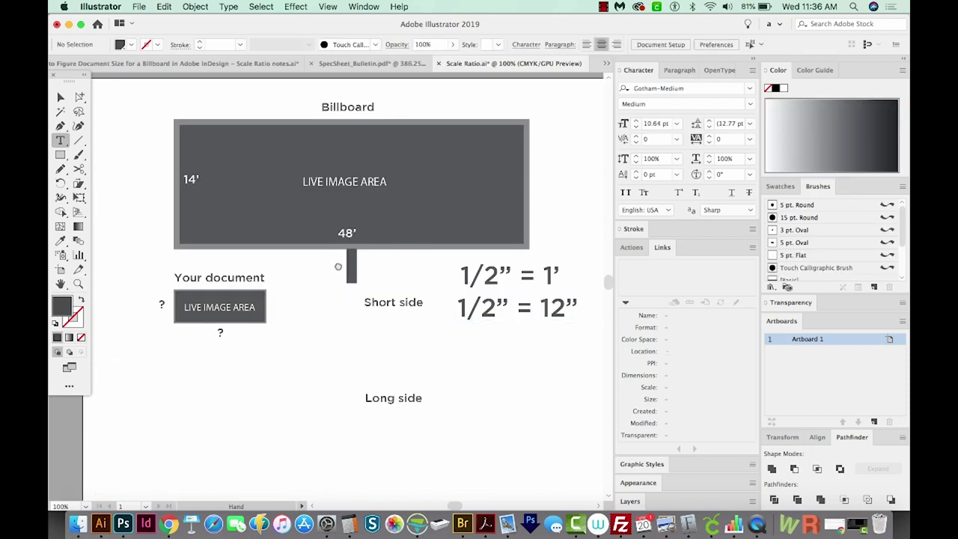
{"action": "left_click_drag", "start_coordinate": [346, 267], "coordinate": [339, 302]}
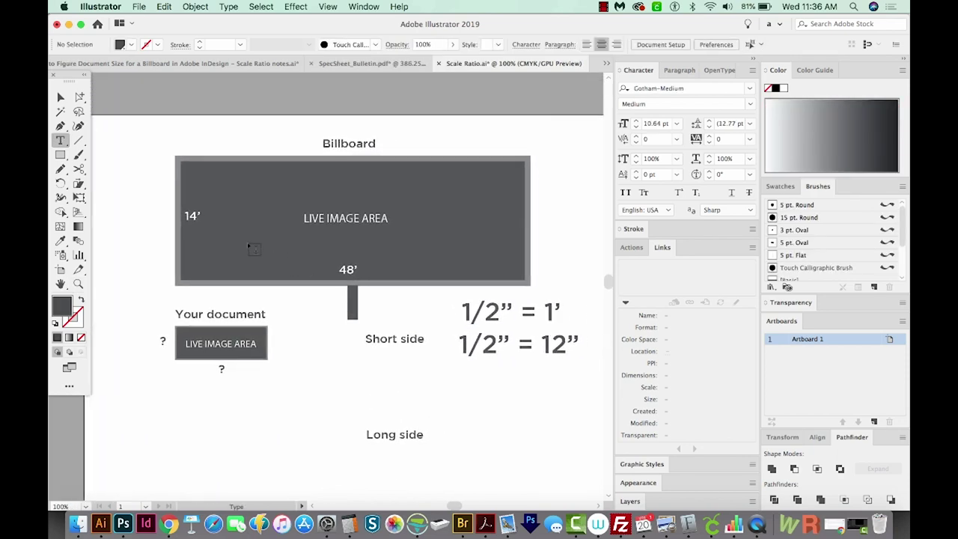
{"action": "key", "text": "v"}
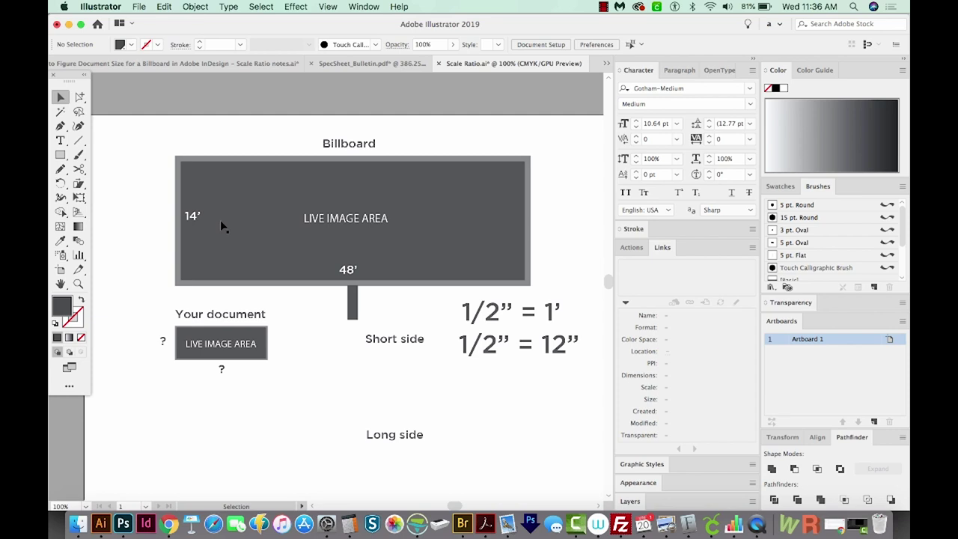
{"action": "key", "text": "z"}
{"action": "left_click_drag", "start_coordinate": [160, 133], "coordinate": [561, 404]}
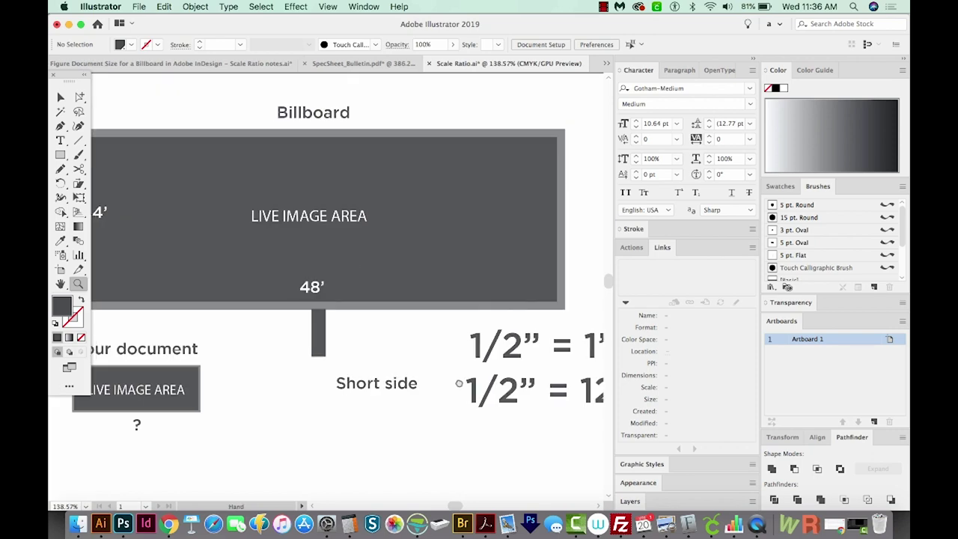
{"action": "left_click_drag", "start_coordinate": [459, 383], "coordinate": [507, 374]}
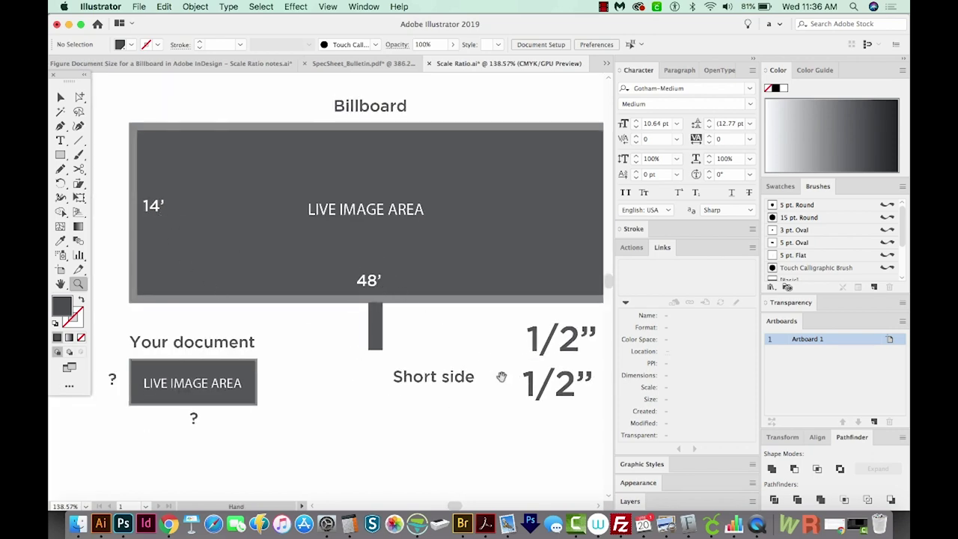
{"action": "left_click_drag", "start_coordinate": [498, 376], "coordinate": [406, 364]}
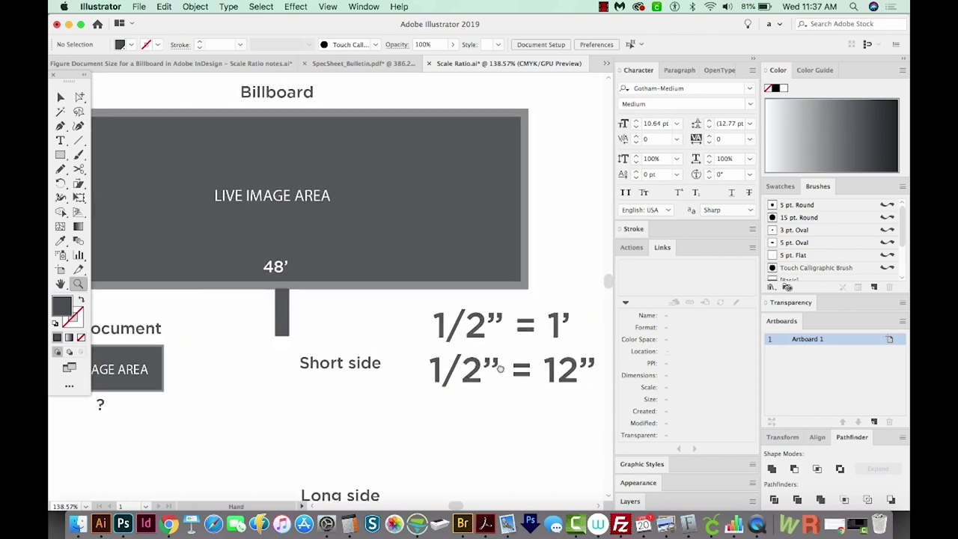
{"action": "scroll", "coordinate": [486, 366], "scroll_direction": "left", "scroll_amount": 5}
{"action": "scroll", "coordinate": [486, 366], "scroll_direction": "up", "scroll_amount": 1}
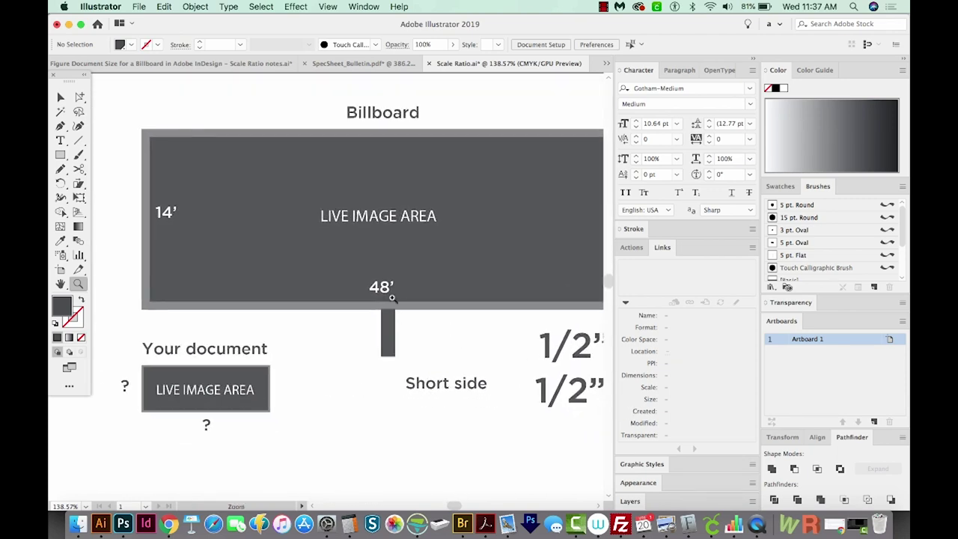
{"action": "key", "text": "v"}
{"action": "left_click", "coordinate": [165, 213]}
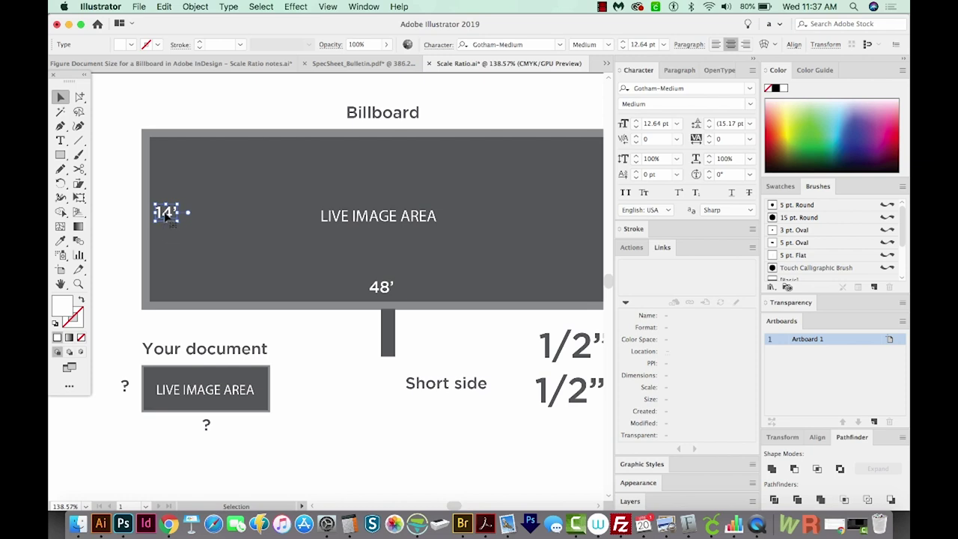
Make copies of the 14' and 48' labels and retype them as 168" and 576"
{"action": "left_click_drag", "start_coordinate": [165, 213], "coordinate": [171, 238]}
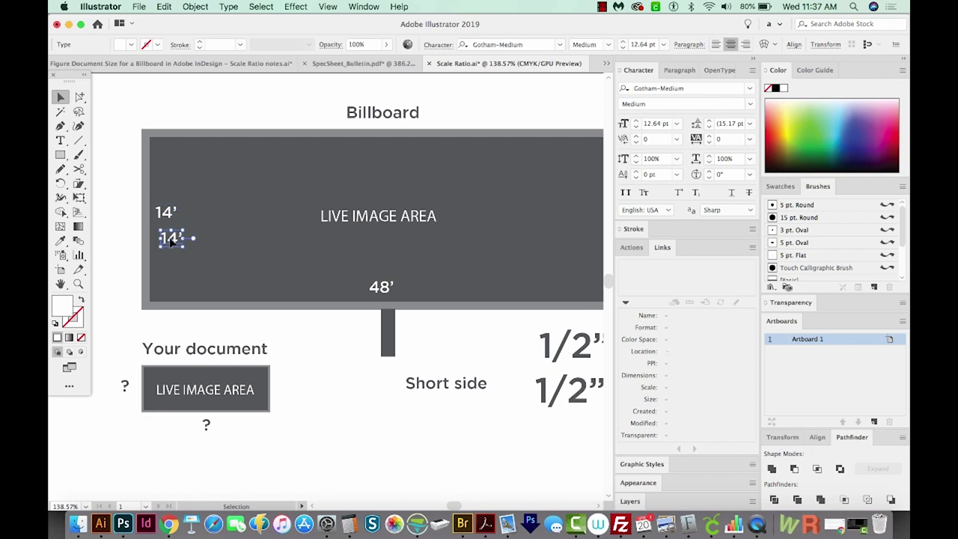
{"action": "key", "text": "t"}
{"action": "double_click", "coordinate": [171, 237]}
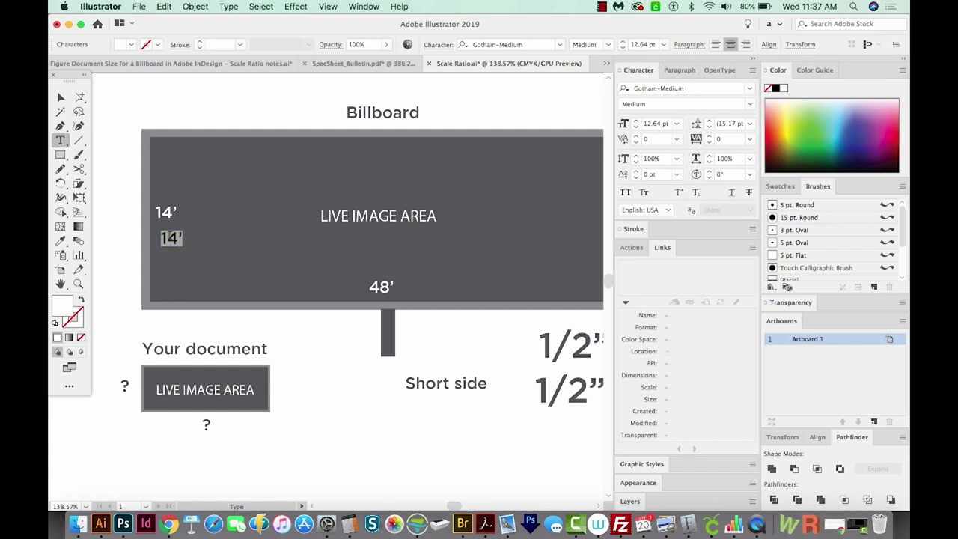
{"action": "type", "text": "168\""}
{"action": "key", "text": "Escape"}
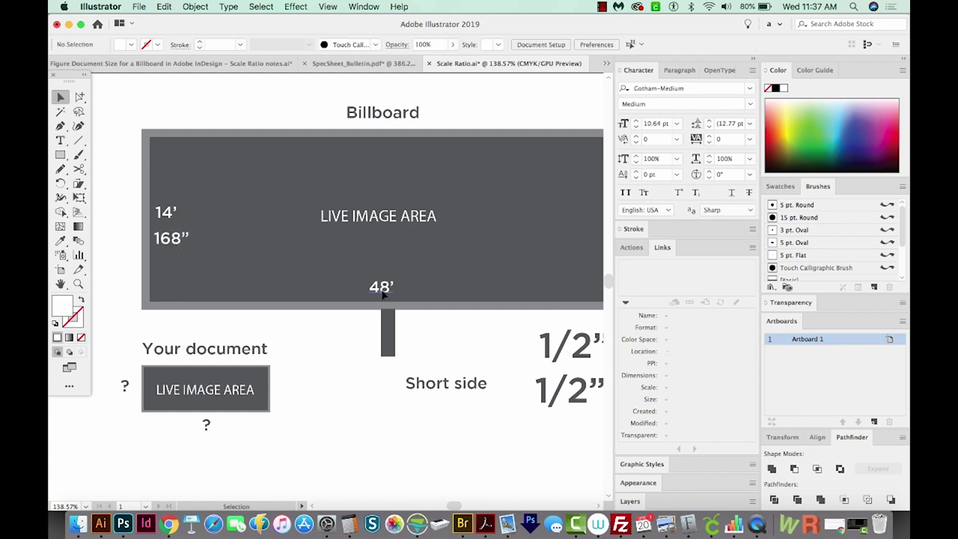
{"action": "left_click_drag", "start_coordinate": [383, 294], "coordinate": [437, 289]}
{"action": "double_click", "coordinate": [437, 289]}
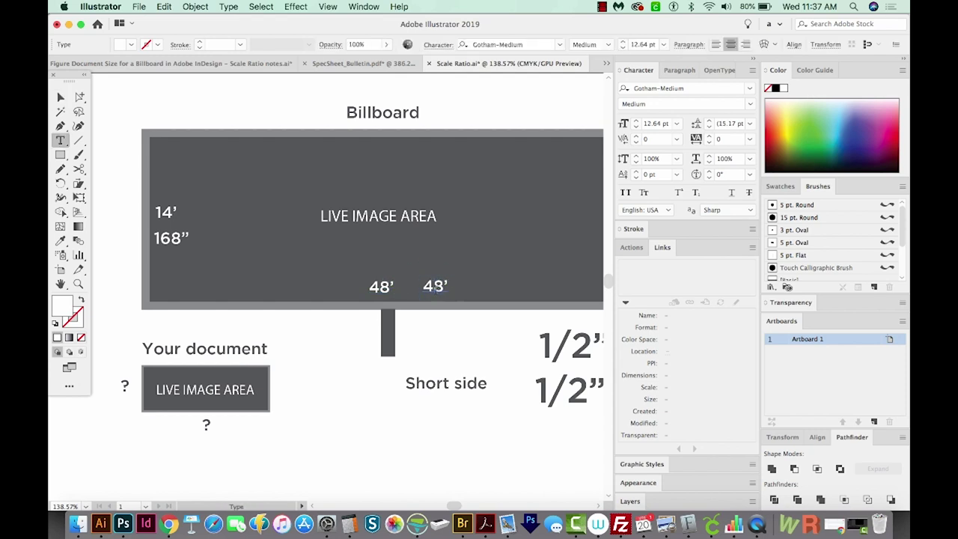
{"action": "key", "text": "super+a"}
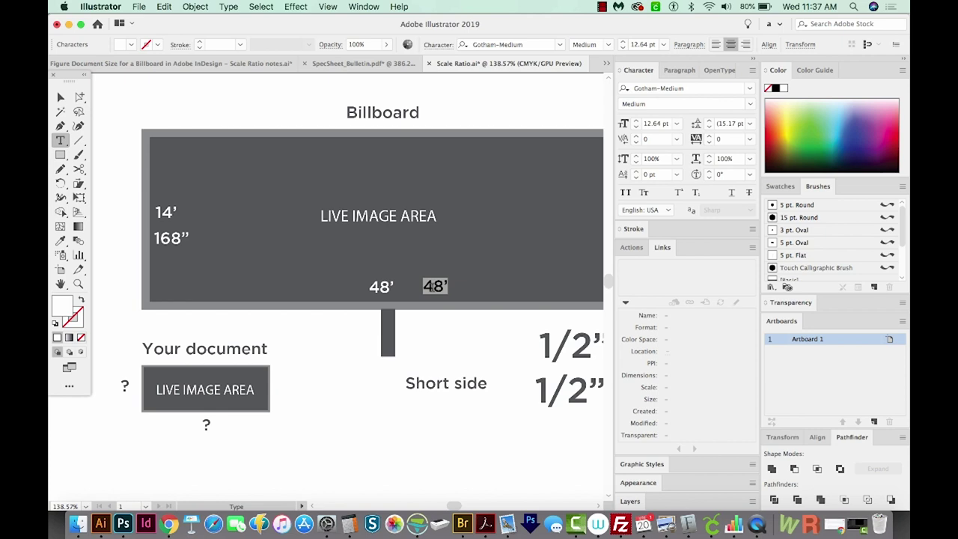
{"action": "type", "text": "576\""}
{"action": "key", "text": "Escape"}
Delete the original 14' and 48' labels and move 168" and 576" into their places
{"action": "scroll", "coordinate": [376, 258], "scroll_direction": "down", "scroll_amount": 2}
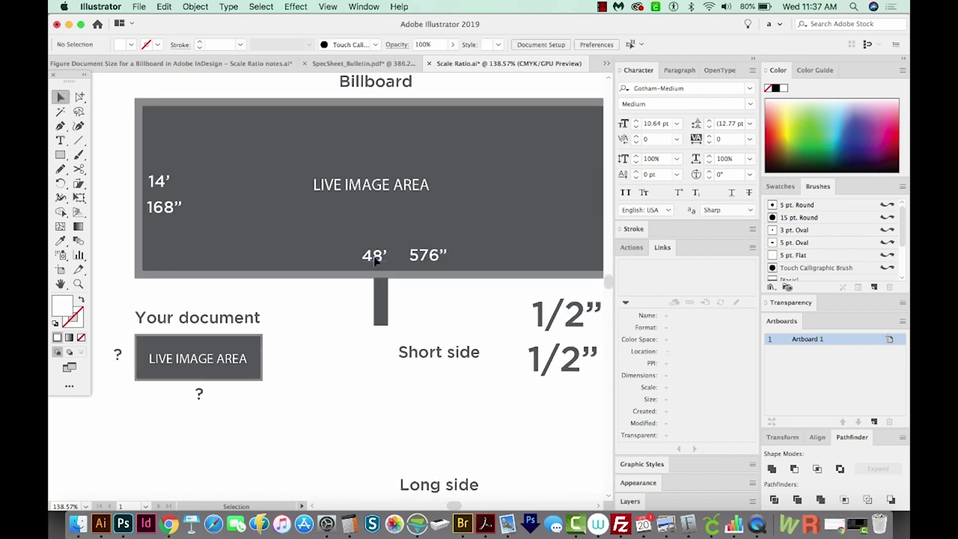
{"action": "left_click", "coordinate": [377, 258]}
{"action": "key", "text": "Delete"}
{"action": "left_click", "coordinate": [164, 185]}
{"action": "key", "text": "Delete"}
{"action": "left_click_drag", "start_coordinate": [165, 210], "coordinate": [168, 192]}
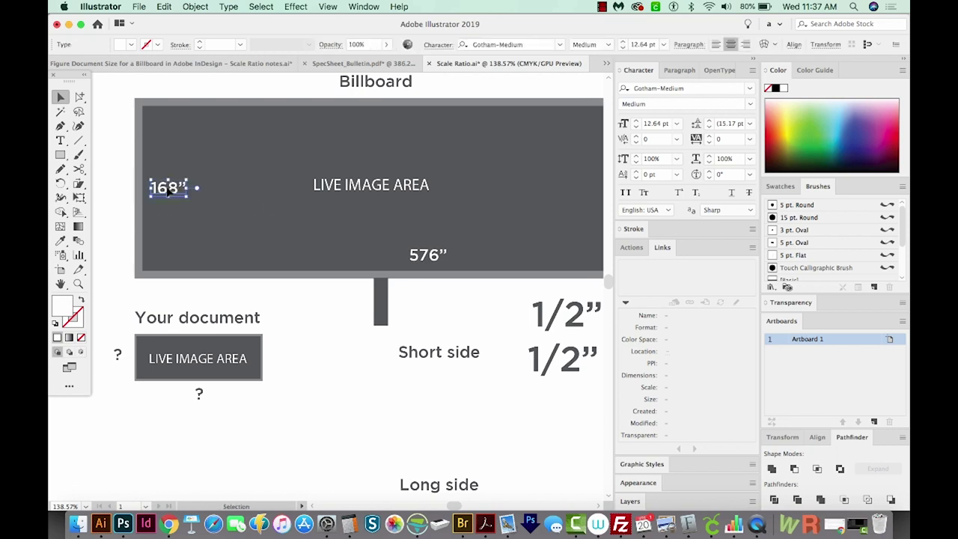
{"action": "left_click_drag", "start_coordinate": [437, 257], "coordinate": [391, 254]}
Build a 1/2" over 12" fraction beside the Short side label
{"action": "key", "text": "super+1"}
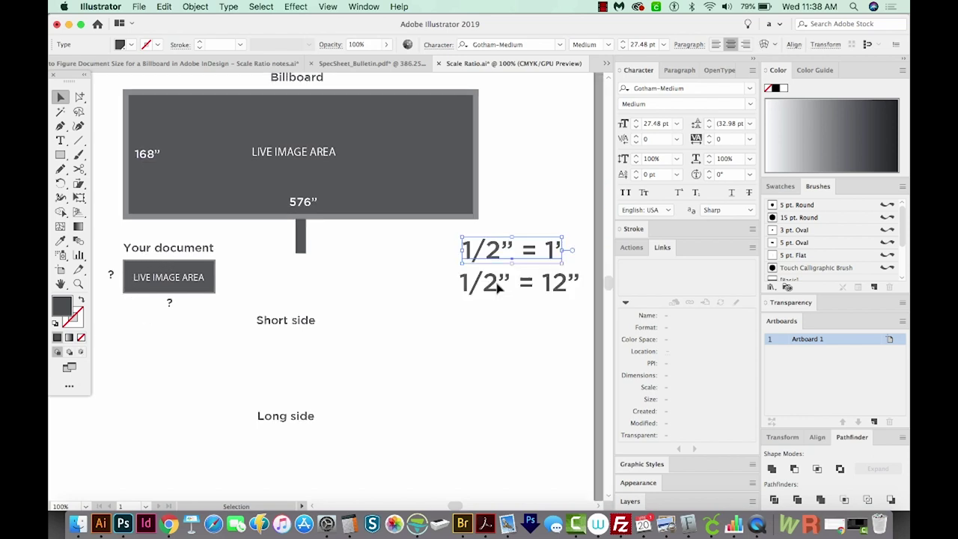
{"action": "left_click", "coordinate": [497, 289]}
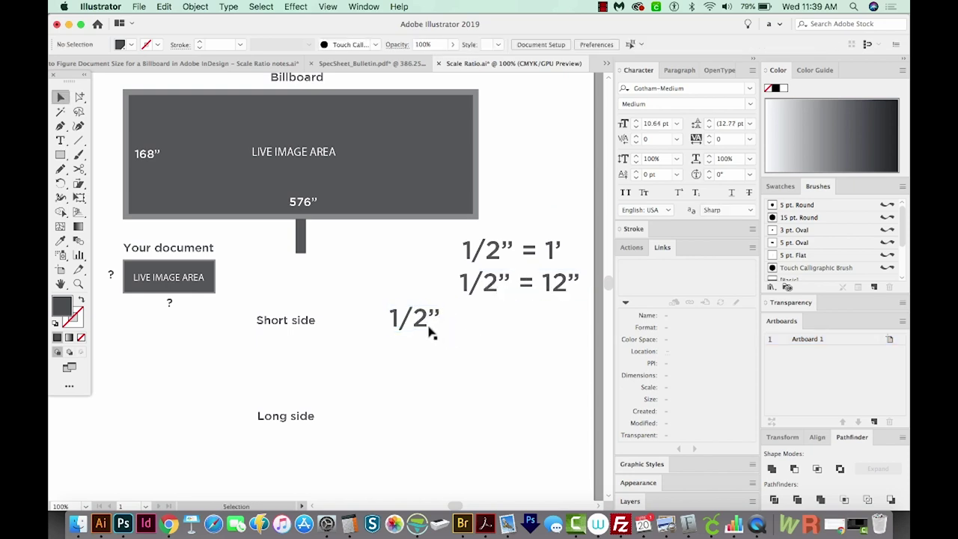
{"action": "left_click_drag", "start_coordinate": [419, 326], "coordinate": [389, 354]}
{"action": "double_click", "coordinate": [390, 353]}
{"action": "key", "text": "super+a"}
{"action": "type", "text": "12”"}
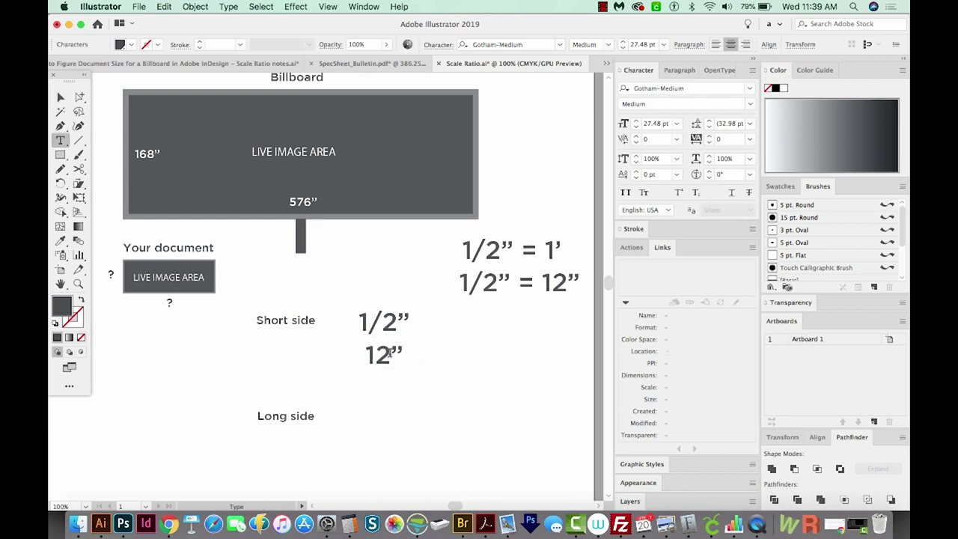
{"action": "key", "text": "Escape"}
{"action": "left_click", "coordinate": [389, 324]}
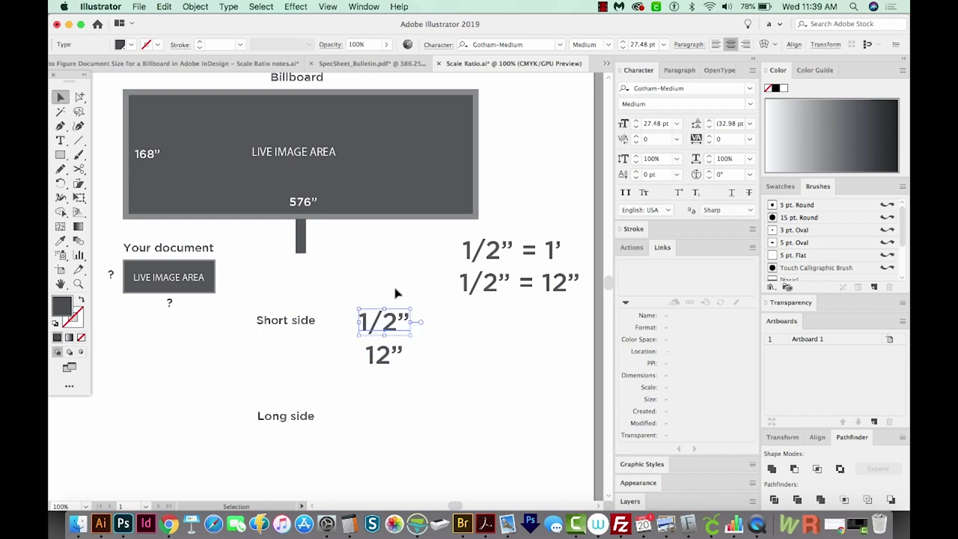
{"action": "left_click", "coordinate": [382, 359]}
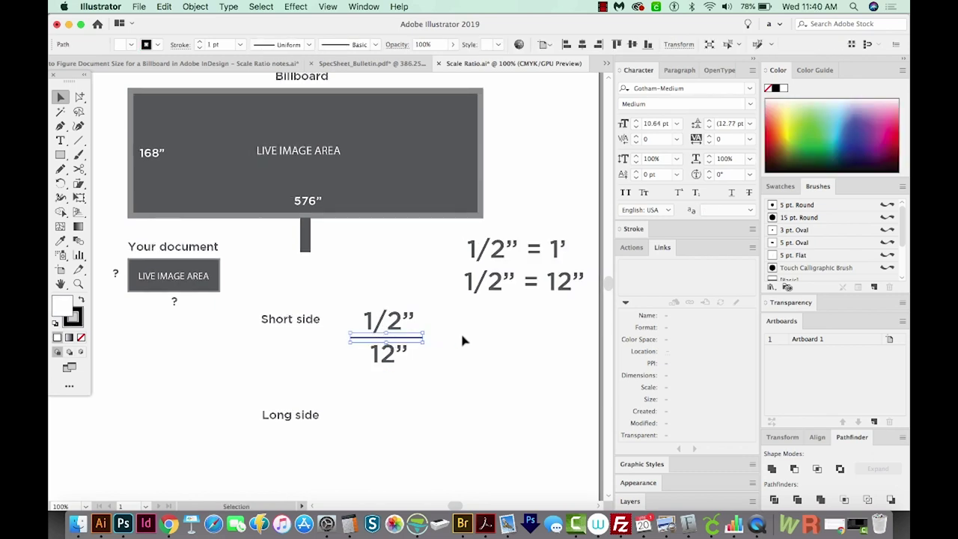
Add a second fraction line and an equals sign matching the fraction's large text style
{"action": "left_click_drag", "start_coordinate": [416, 341], "coordinate": [533, 341]}
{"action": "key", "text": "a"}
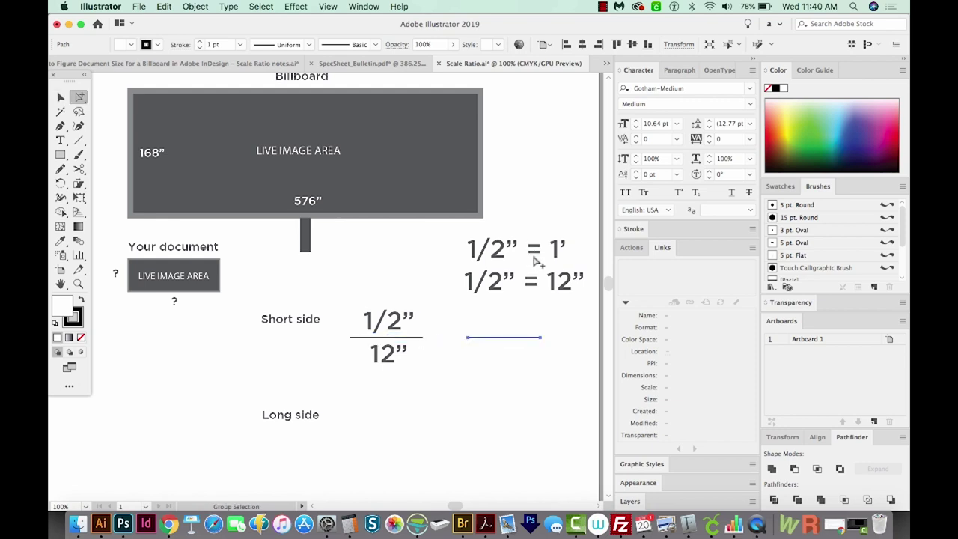
{"action": "left_click_drag", "start_coordinate": [536, 259], "coordinate": [438, 351]}
{"action": "double_click", "coordinate": [438, 338]}
{"action": "key", "text": "BackSpace"}
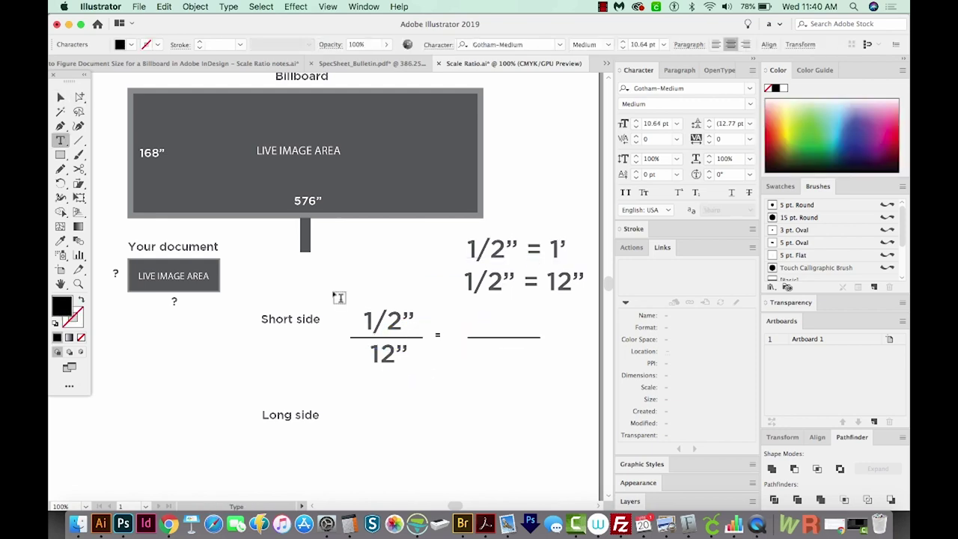
{"action": "left_click", "coordinate": [61, 97]}
{"action": "key", "text": "i"}
{"action": "left_click", "coordinate": [377, 323]}
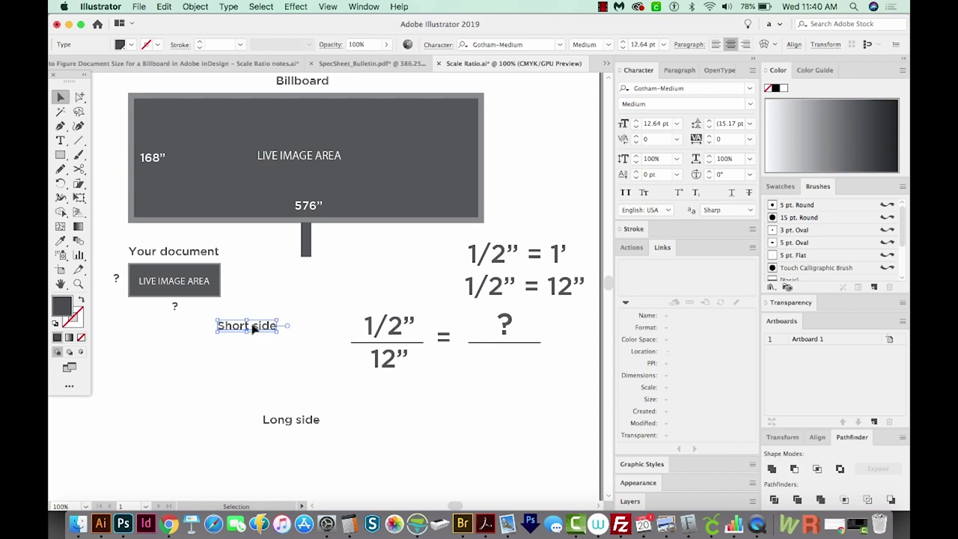
Add 'Document' and 'Billboard' labels stacked to the left of the fraction
{"action": "left_click_drag", "start_coordinate": [253, 329], "coordinate": [325, 326]}
{"action": "double_click", "coordinate": [331, 334]}
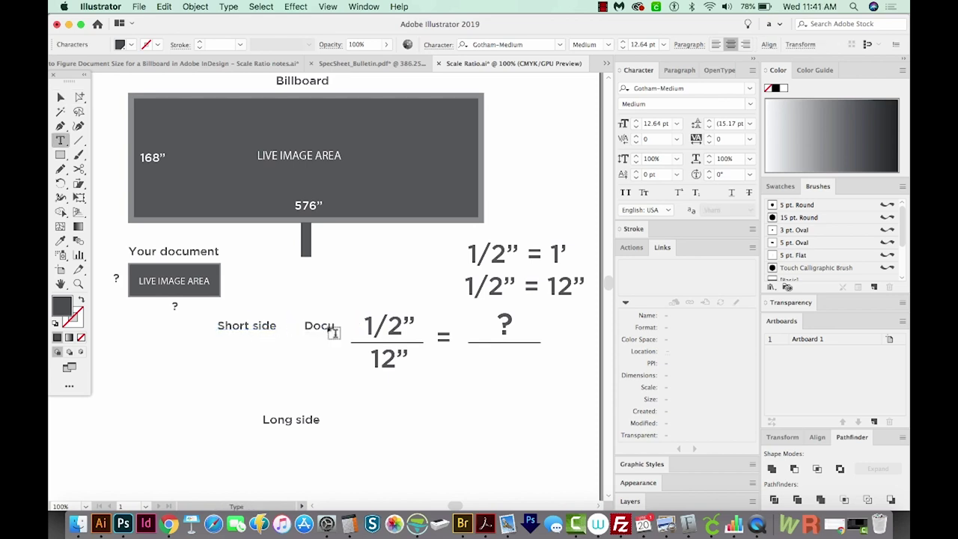
{"action": "type", "text": "Docuemnt"}
{"action": "key", "text": "BackSpace"}
{"action": "key", "text": "BackSpace"}
{"action": "key", "text": "BackSpace"}
{"action": "key", "text": "BackSpace"}
{"action": "type", "text": "ment"}
{"action": "key", "text": "Escape"}
{"action": "left_click_drag", "start_coordinate": [321, 329], "coordinate": [330, 357]}
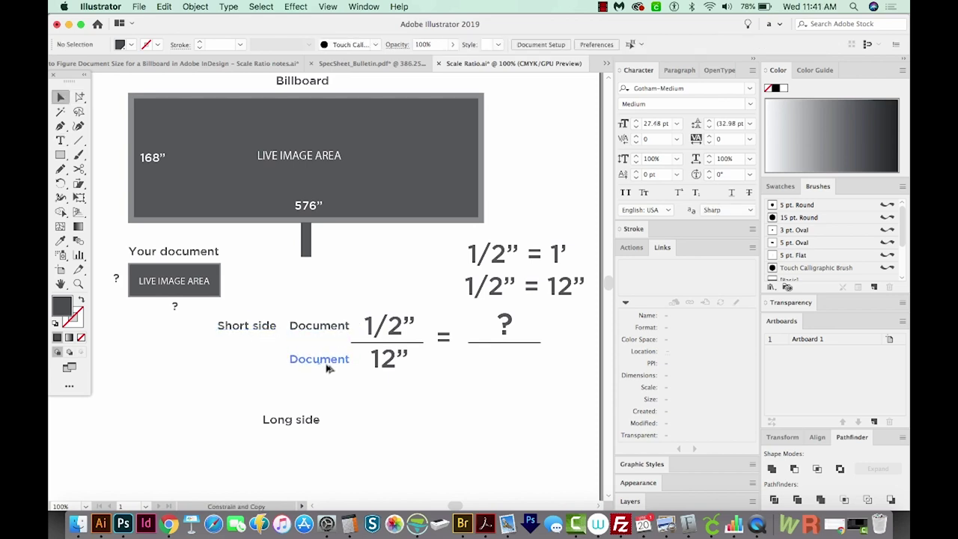
{"action": "double_click", "coordinate": [328, 355]}
{"action": "type", "text": "Billboard"}
{"action": "key", "text": "Escape"}
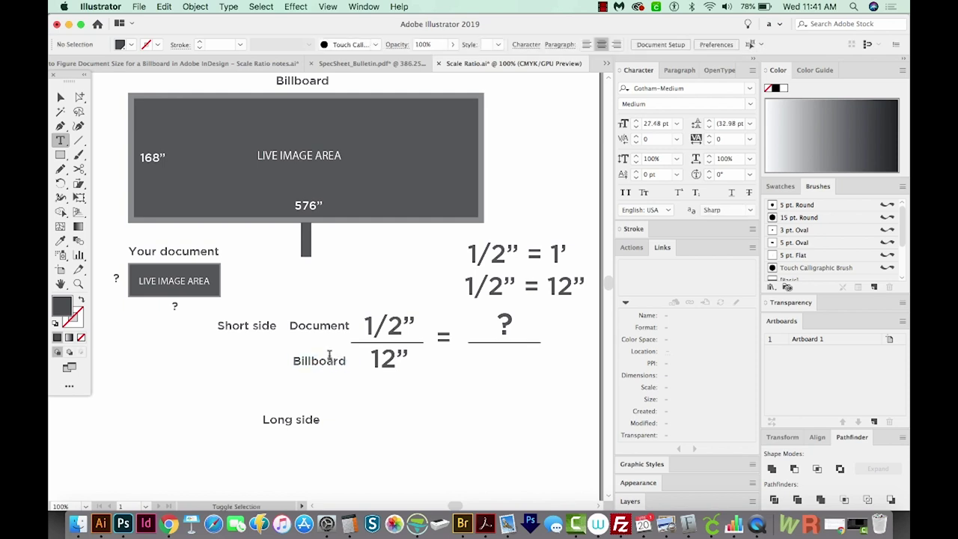
Change the numerator from 1/2 to .5 and copy 168" toward the question mark line
{"action": "left_click_drag", "start_coordinate": [408, 327], "coordinate": [347, 328]}
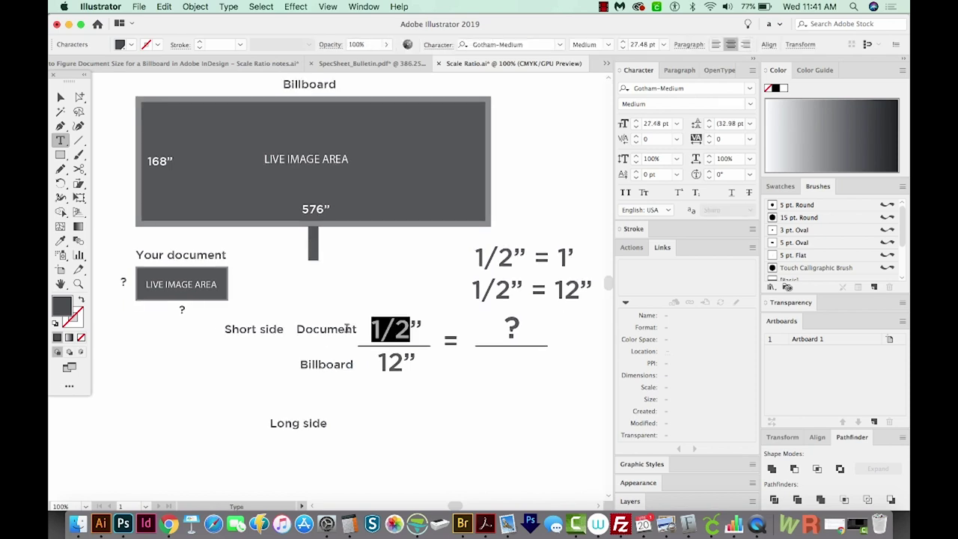
{"action": "type", "text": ".5”"}
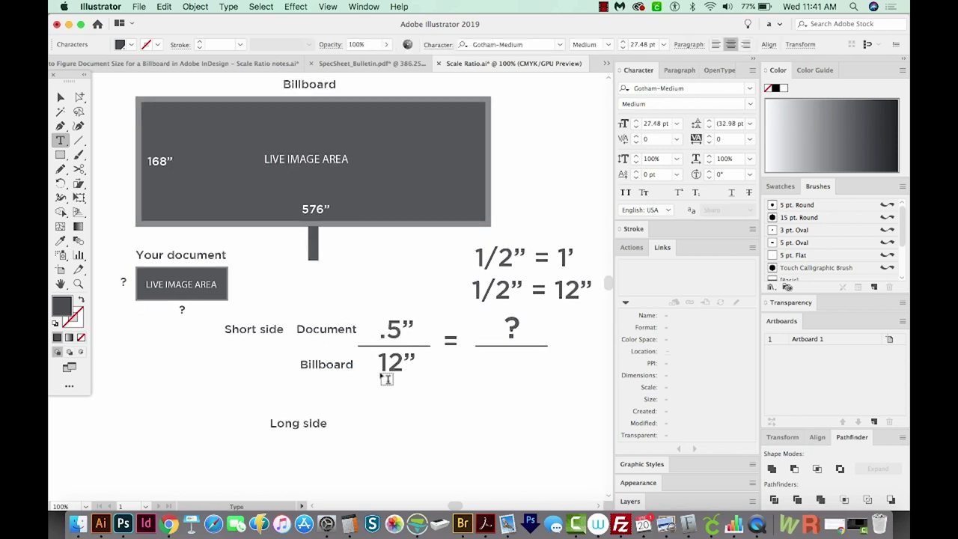
{"action": "key", "text": "Escape"}
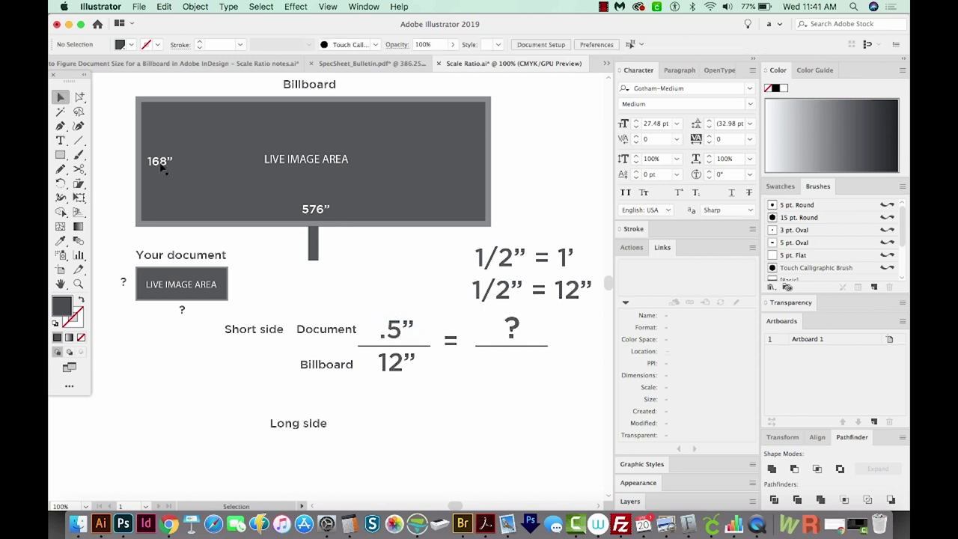
{"action": "left_click_drag", "start_coordinate": [162, 166], "coordinate": [508, 369]}
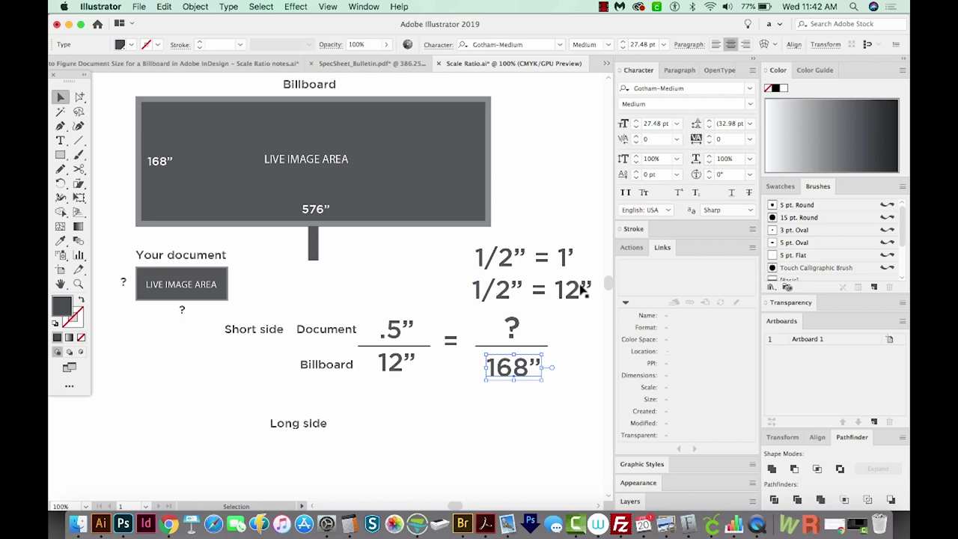
Align the 168" denominator under the question mark, nudging it up slightly
{"action": "left_click", "coordinate": [511, 327]}
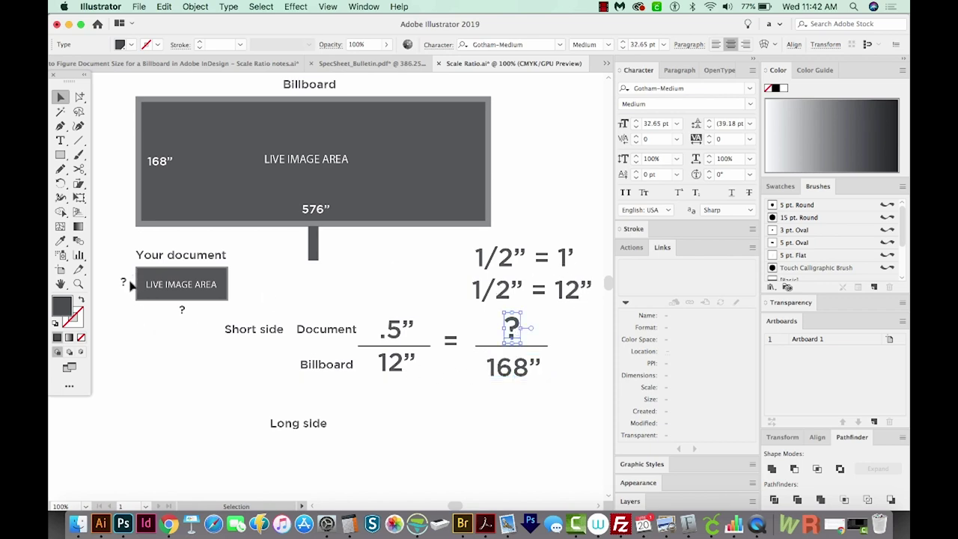
{"action": "left_click", "coordinate": [506, 363]}
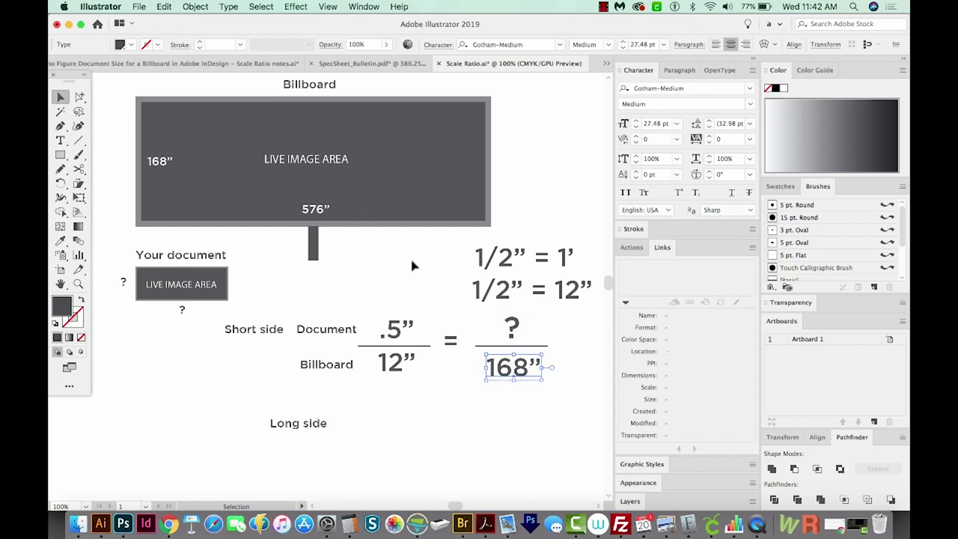
{"action": "key", "text": "Up"}
{"action": "key", "text": "Up"}
{"action": "key", "text": "Up"}
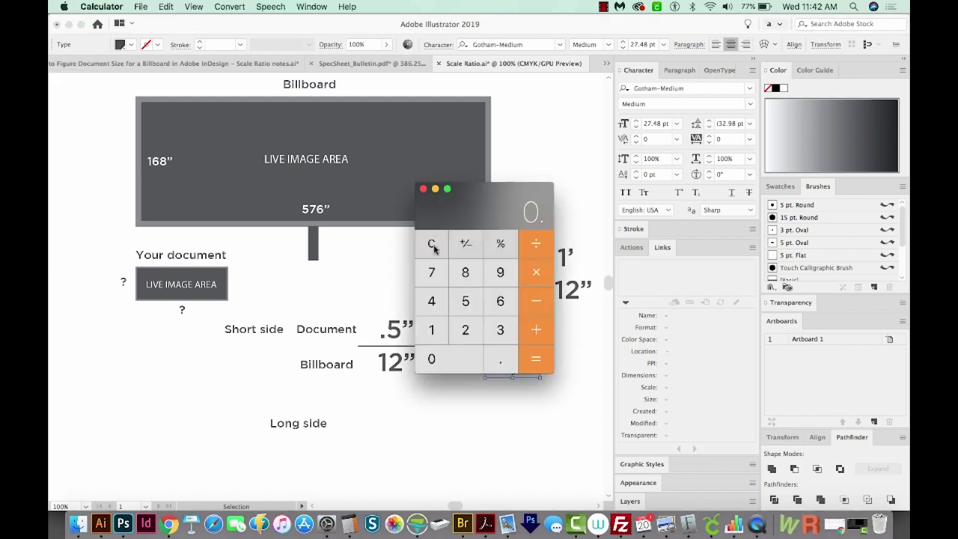
Compute .5 × 168 = 84 in Calculator, then close it
{"action": "key", "text": "super+Tab"}
{"action": "type", "text": "16"}
{"action": "key", "text": "Return"}
{"action": "left_click", "coordinate": [423, 191]}
Write the equation 84” = 12”x? below the short-side fraction
{"action": "left_click_drag", "start_coordinate": [509, 363], "coordinate": [450, 378]}
{"action": "double_click", "coordinate": [447, 378]}
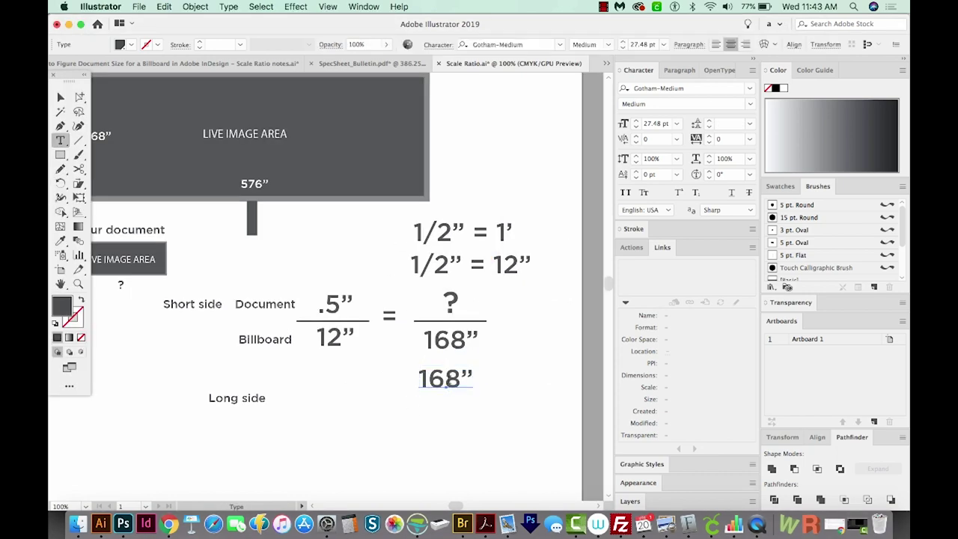
{"action": "key", "text": "super+a"}
{"action": "type", "text": "84” "}
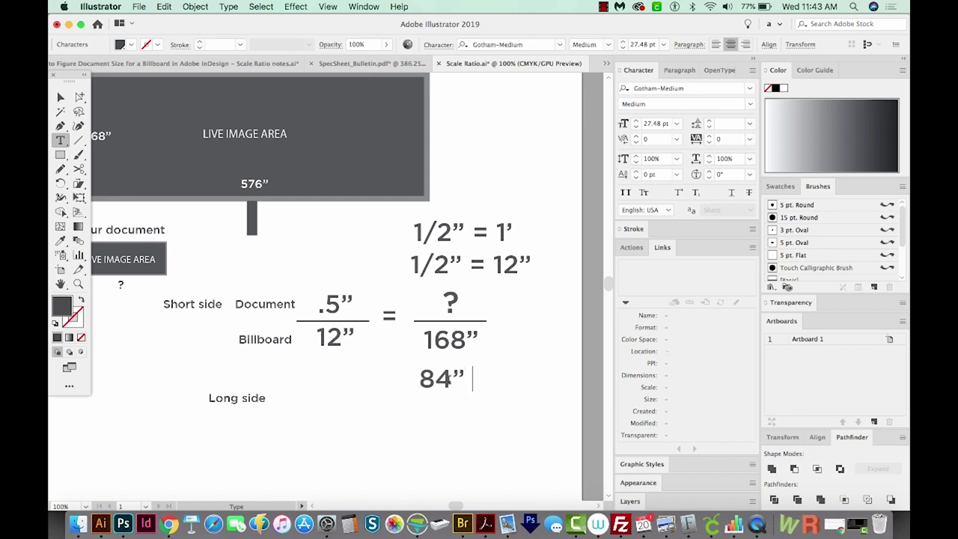
{"action": "type", "text": "="}
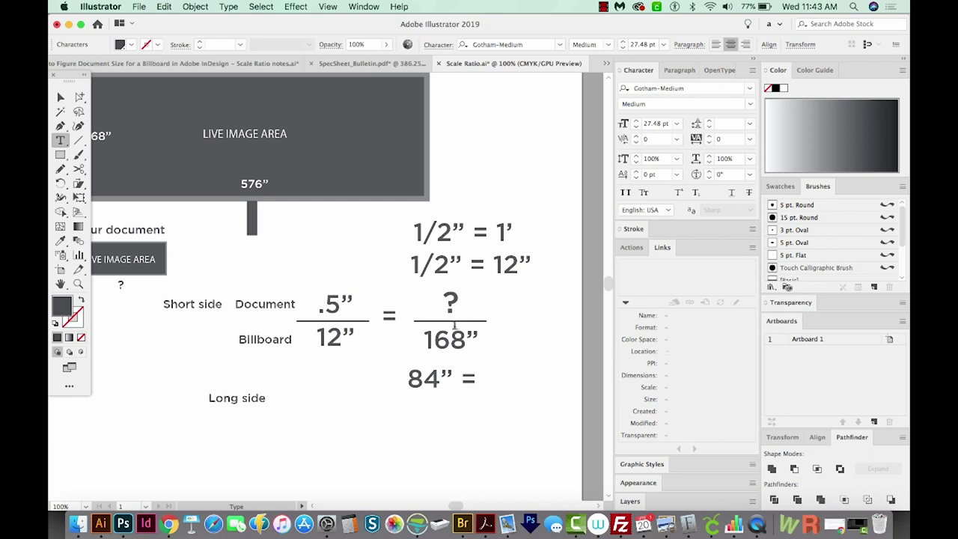
{"action": "type", "text": " 12”x"}
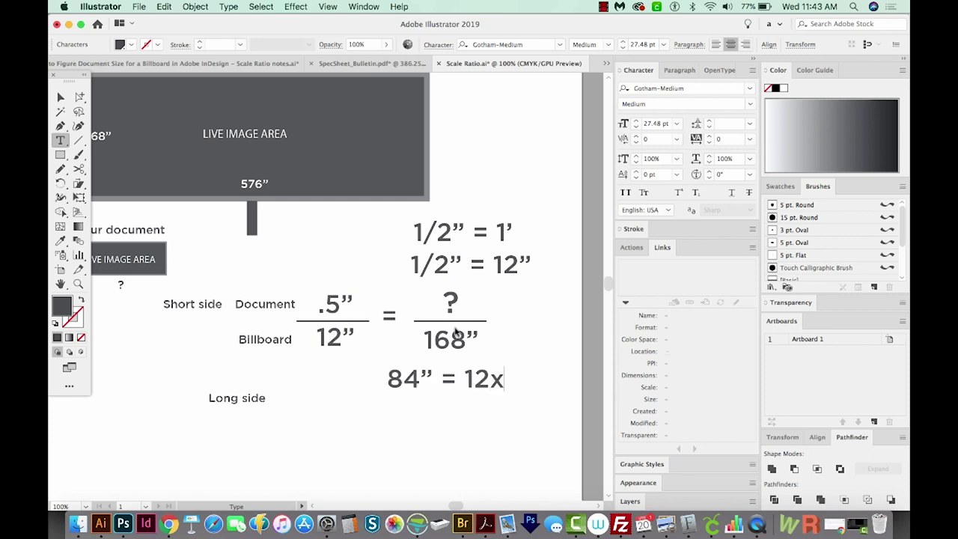
{"action": "type", "text": "?"}
{"action": "key", "text": "Left"}
{"action": "key", "text": "Left"}
{"action": "type", "text": "”"}
{"action": "left_click", "coordinate": [444, 405], "text": "super"}
{"action": "left_click_drag", "start_coordinate": [444, 406], "coordinate": [456, 378]}
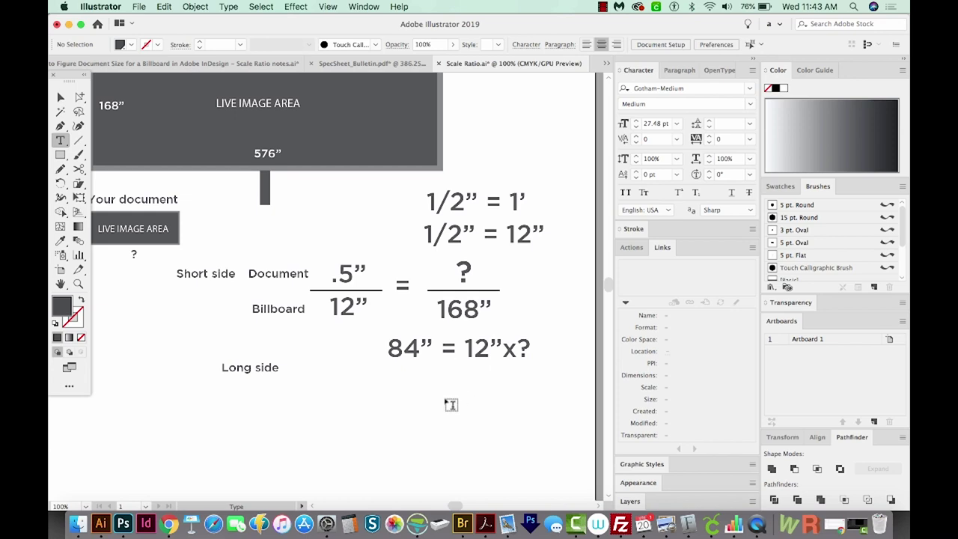
Divide 84 by 12 in Calculator and add the answer ? = 7 in matching grey
{"action": "key", "text": "super+space"}
{"action": "type", "text": "cal"}
{"action": "key", "text": "Return"}
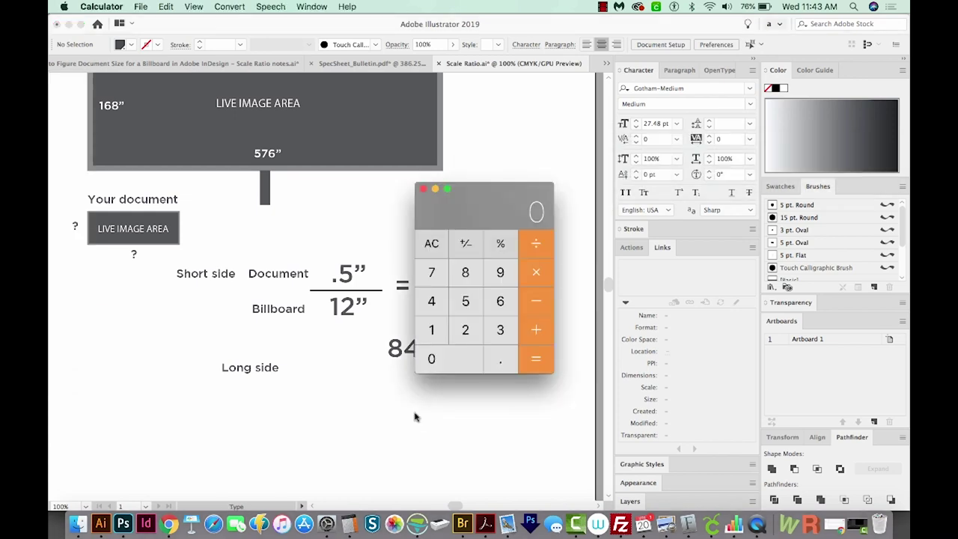
{"action": "type", "text": "7"}
{"action": "key", "text": "super+q"}
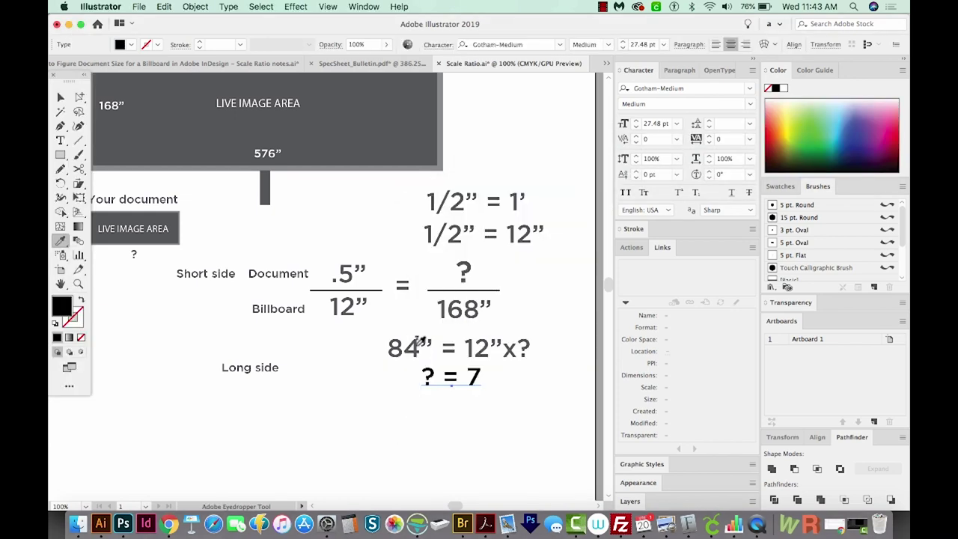
{"action": "left_click", "coordinate": [404, 348]}
{"action": "key", "text": "super+shift+a"}
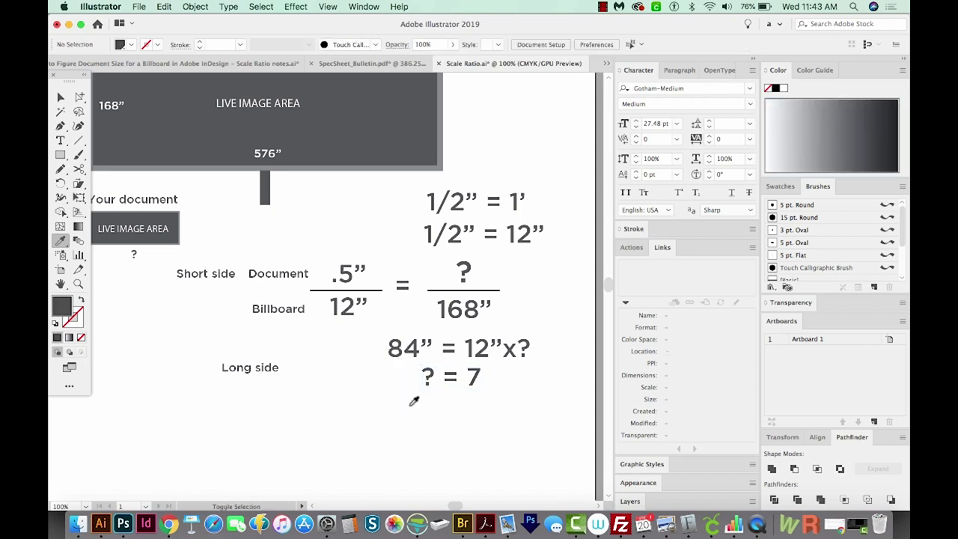
{"action": "left_click_drag", "start_coordinate": [409, 408], "coordinate": [493, 452]}
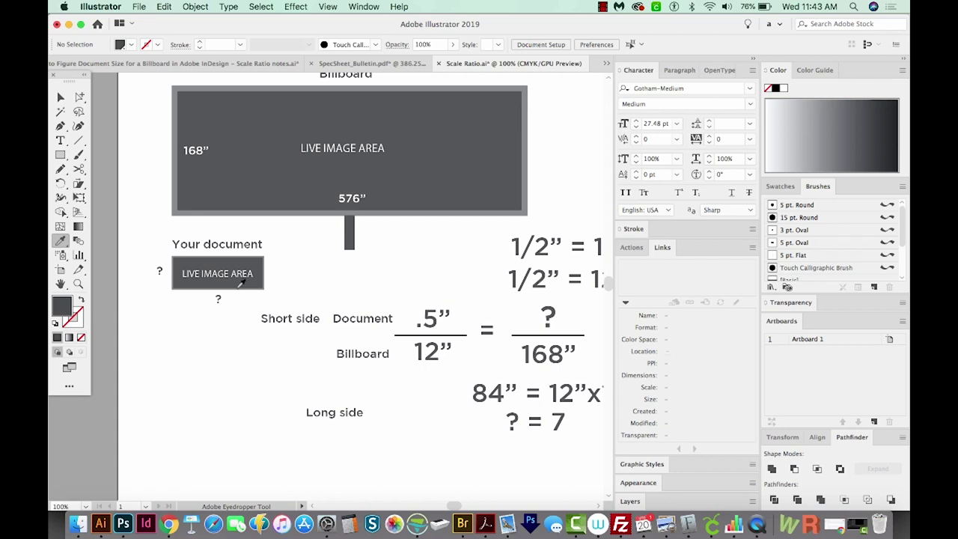
Move the Long side label and the Document/Billboard labels lower on the page
{"action": "scroll", "coordinate": [316, 267], "scroll_direction": "down", "scroll_amount": 5}
{"action": "scroll", "coordinate": [316, 267], "scroll_direction": "right", "scroll_amount": 2}
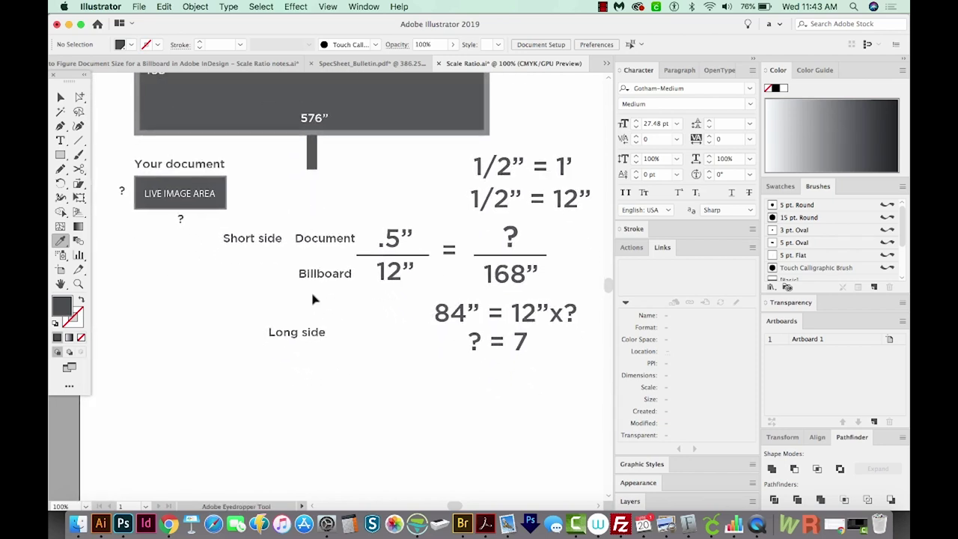
{"action": "key", "text": "v"}
{"action": "left_click_drag", "start_coordinate": [315, 336], "coordinate": [281, 406]}
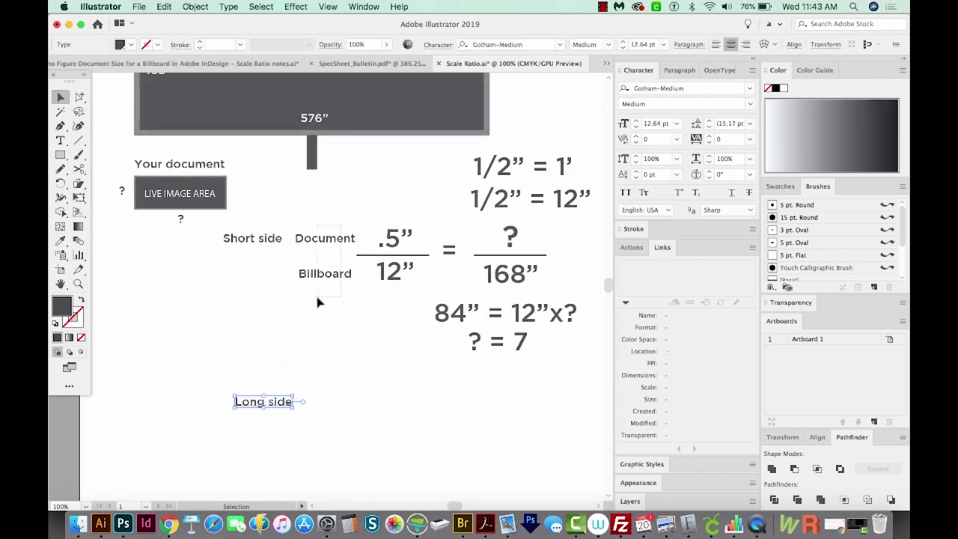
{"action": "left_click", "coordinate": [322, 259]}
{"action": "left_click_drag", "start_coordinate": [316, 247], "coordinate": [333, 402]}
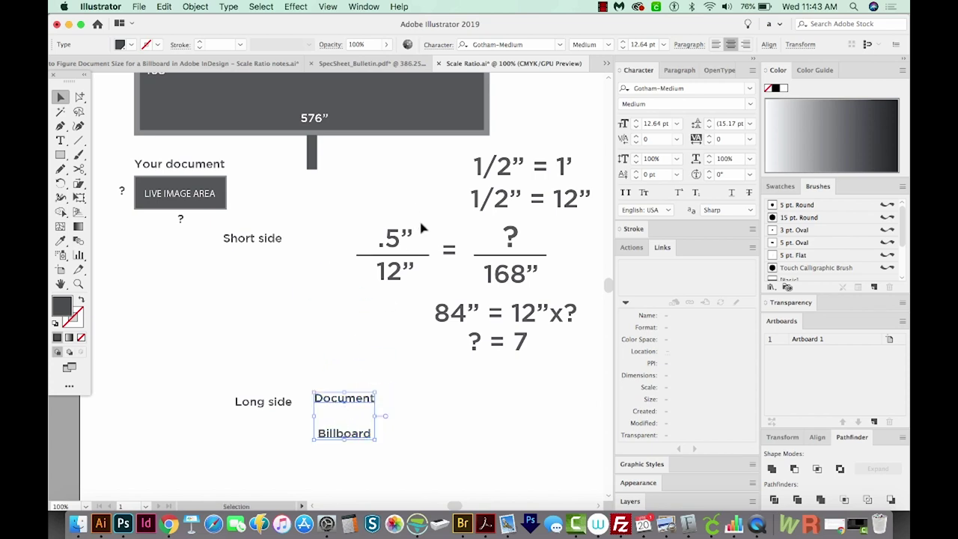
Copy the .5”/12” fraction, equals sign and ? beside them, with 576” as denominator
{"action": "left_click", "coordinate": [370, 286]}
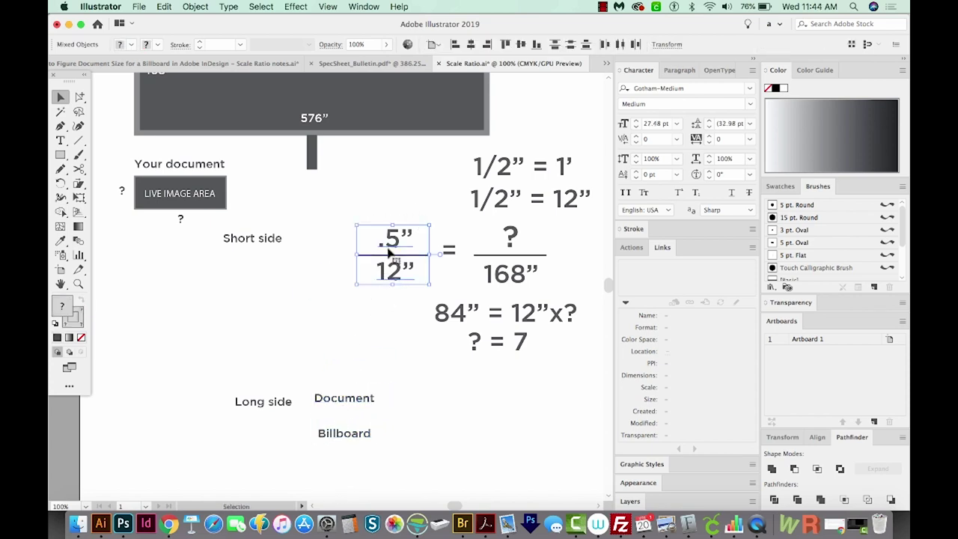
{"action": "left_click_drag", "start_coordinate": [396, 243], "coordinate": [431, 407]}
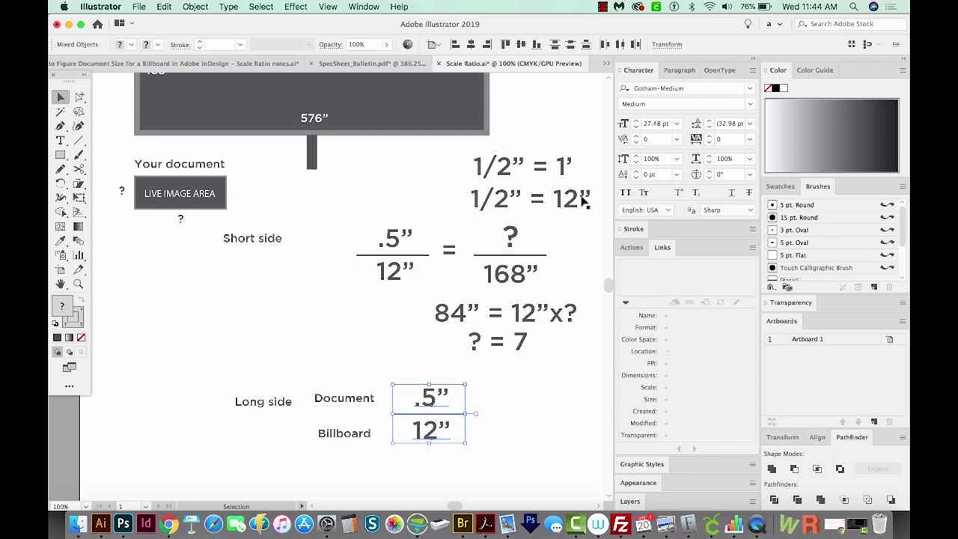
{"action": "left_click_drag", "start_coordinate": [449, 253], "coordinate": [493, 423]}
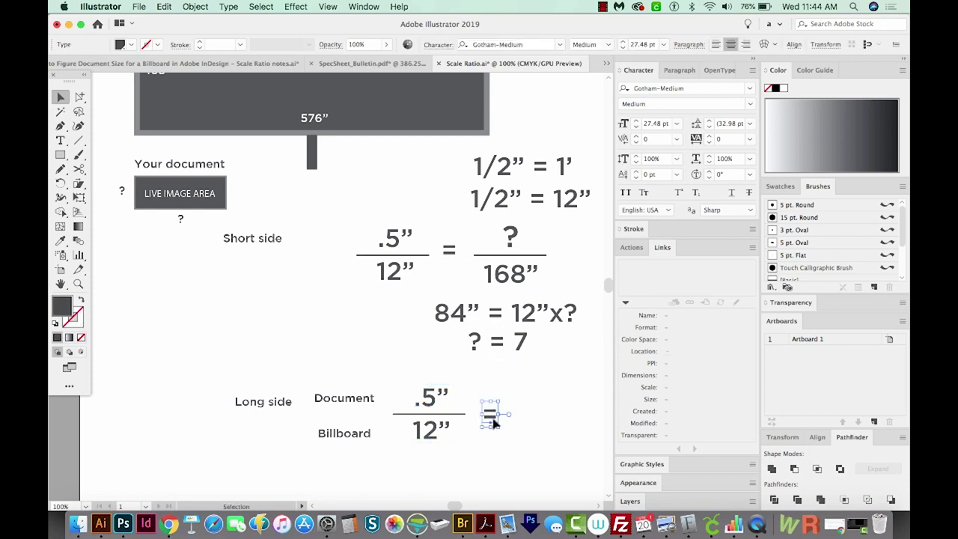
{"action": "left_click_drag", "start_coordinate": [511, 238], "coordinate": [546, 398]}
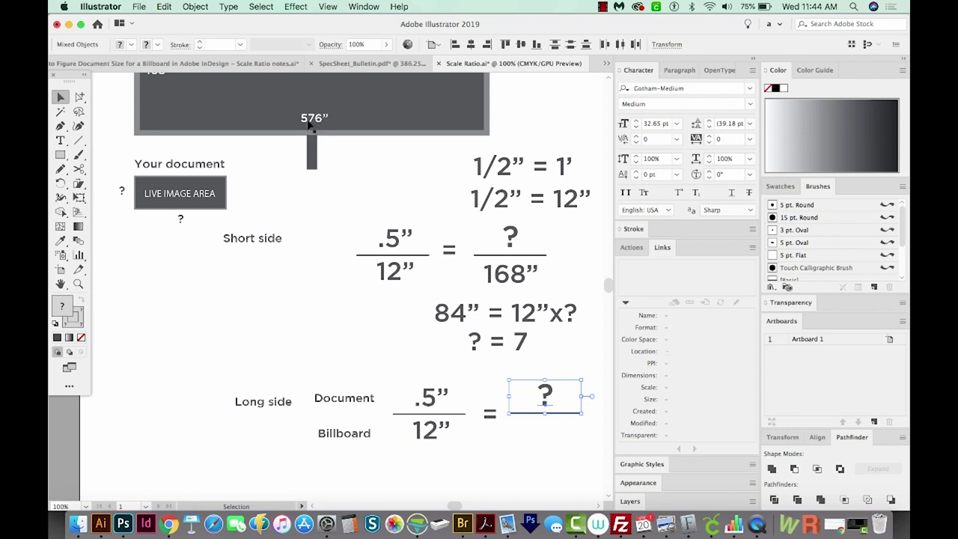
{"action": "left_click_drag", "start_coordinate": [516, 285], "coordinate": [544, 429]}
{"action": "double_click", "coordinate": [544, 429]}
{"action": "type", "text": "576\""}
{"action": "left_click", "coordinate": [503, 423], "text": "super"}
{"action": "scroll", "coordinate": [491, 416], "scroll_direction": "down", "scroll_amount": 3}
{"action": "scroll", "coordinate": [492, 417], "scroll_direction": "right", "scroll_amount": 3}
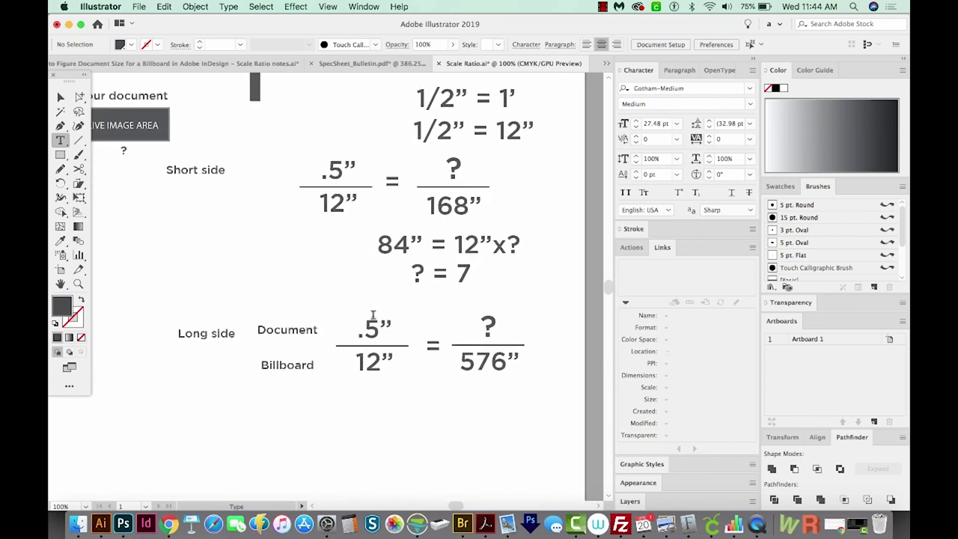
{"action": "key", "text": "super+space"}
Compute .5 × 576 = 288 in Calculator and write 288” = 12”x? below the long-side fraction
{"action": "type", "text": "calc"}
{"action": "key", "text": "Return"}
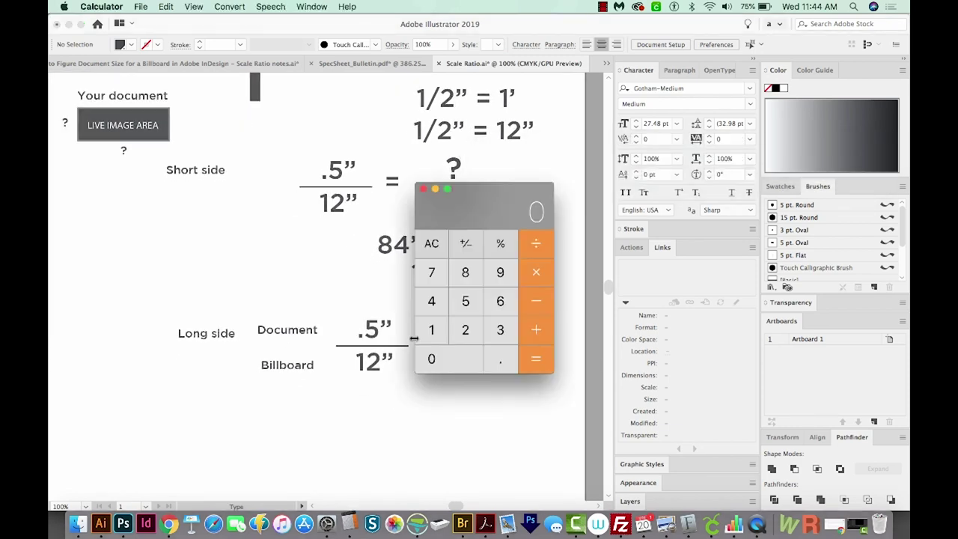
{"action": "type", "text": ".5*576"}
{"action": "key", "text": "Return"}
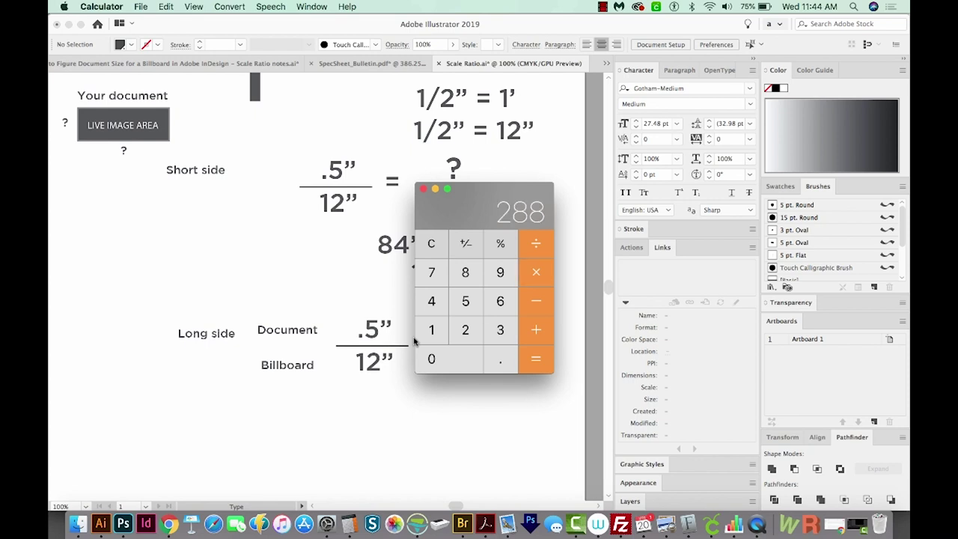
{"action": "left_click", "coordinate": [426, 417]}
{"action": "left_click", "coordinate": [374, 412]}
{"action": "type", "text": "288” = "}
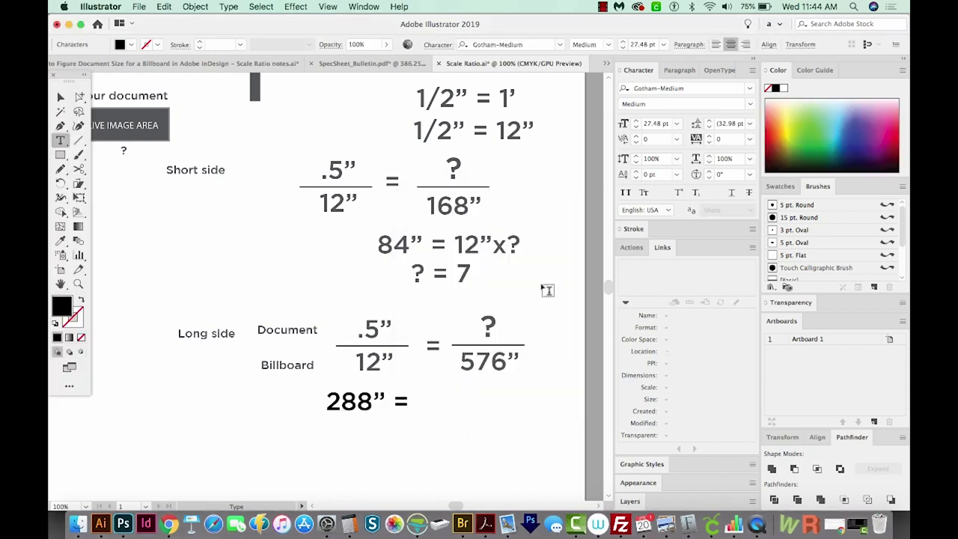
{"action": "type", "text": "12”"}
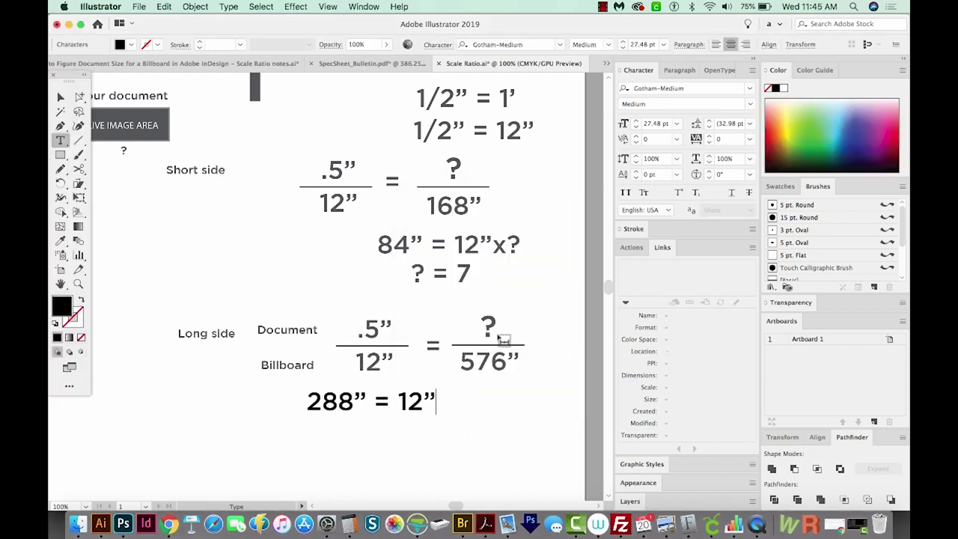
{"action": "type", "text": "x?"}
{"action": "left_click", "coordinate": [428, 406], "text": "super"}
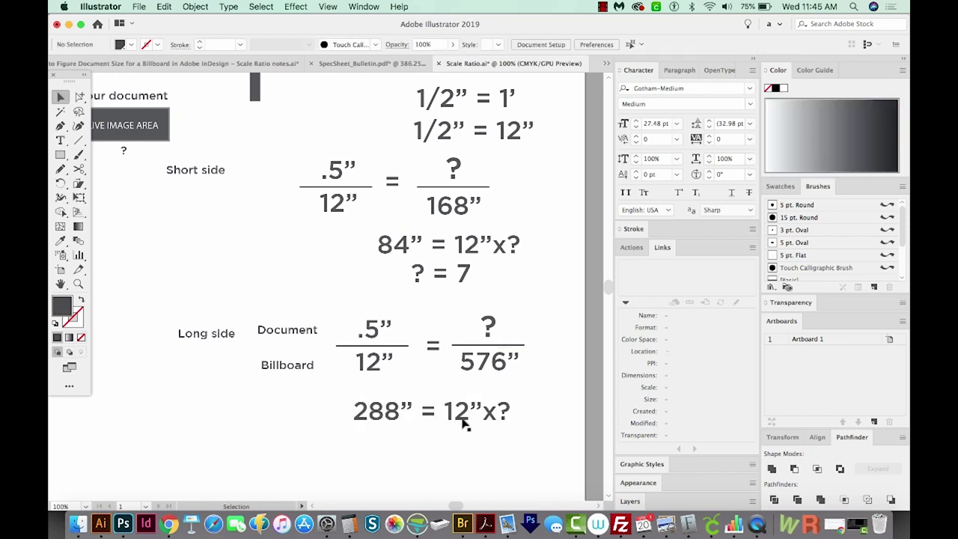
Divide 288 by 12 in Calculator to get 24, then zoom out over all equations
{"action": "key", "text": "super+space"}
{"action": "type", "text": "calc"}
{"action": "key", "text": "Return"}
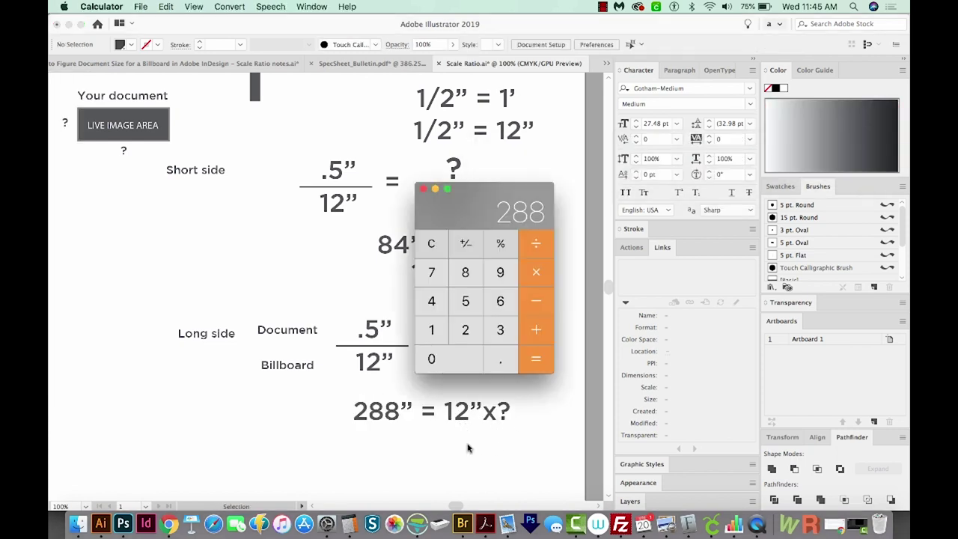
{"action": "type", "text": "/12="}
{"action": "key", "text": "super+Tab"}
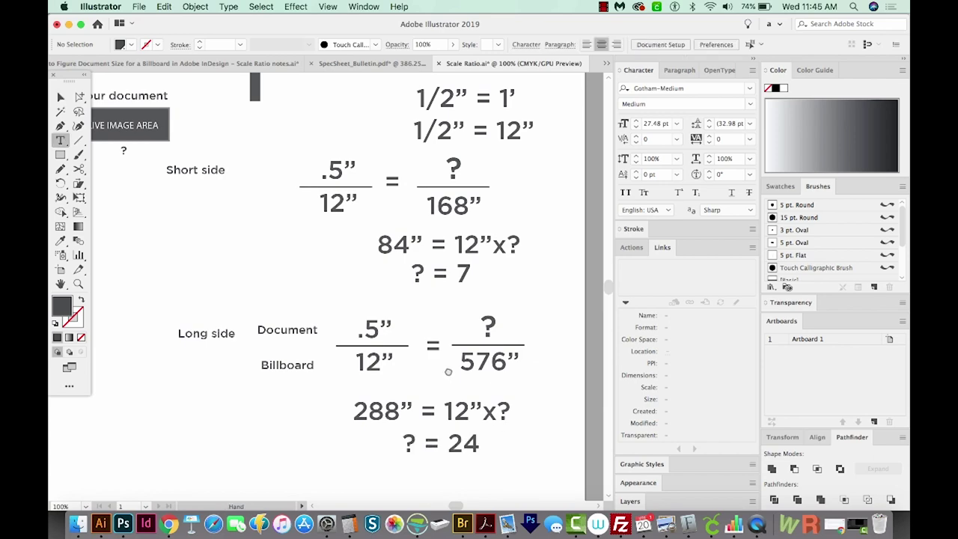
{"action": "left_click_drag", "start_coordinate": [454, 376], "coordinate": [499, 403]}
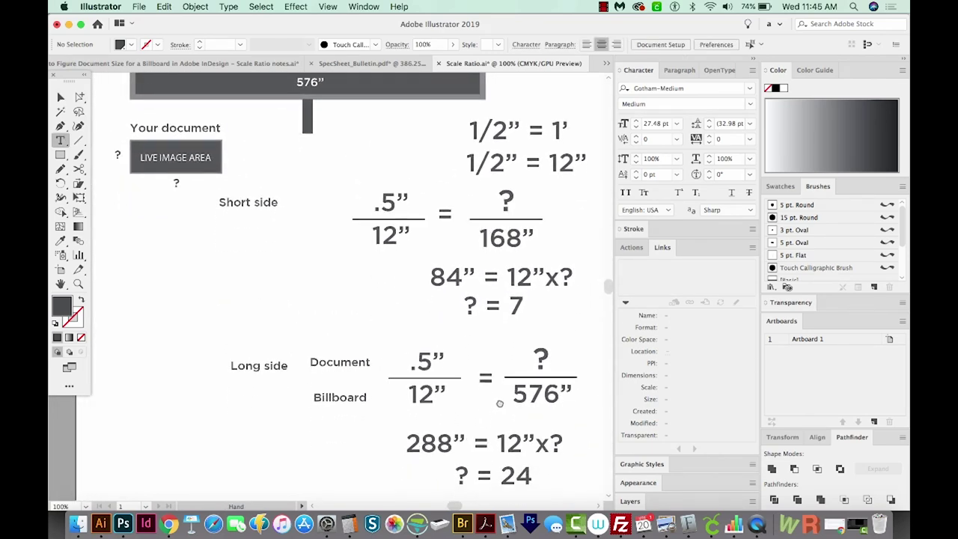
{"action": "key", "text": "super+minus"}
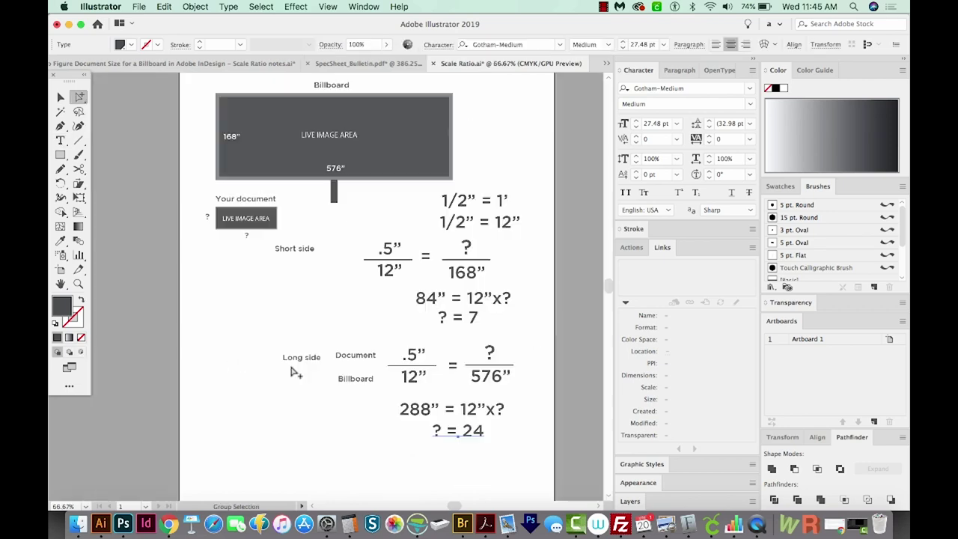
Scroll the SpecSheet_Bulletin PDF to the illustration and drag-select the 6” in 'includes a 6” bleed'
{"action": "left_click", "coordinate": [346, 65]}
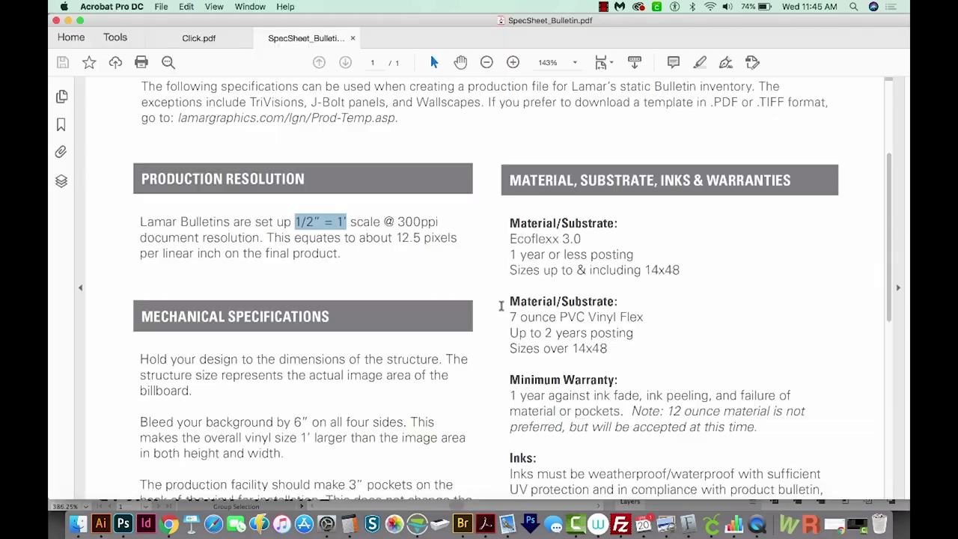
{"action": "scroll", "coordinate": [501, 306], "scroll_direction": "up", "scroll_amount": 3}
{"action": "scroll", "coordinate": [501, 305], "scroll_direction": "down", "scroll_amount": 2}
{"action": "scroll", "coordinate": [501, 306], "scroll_direction": "down", "scroll_amount": 10}
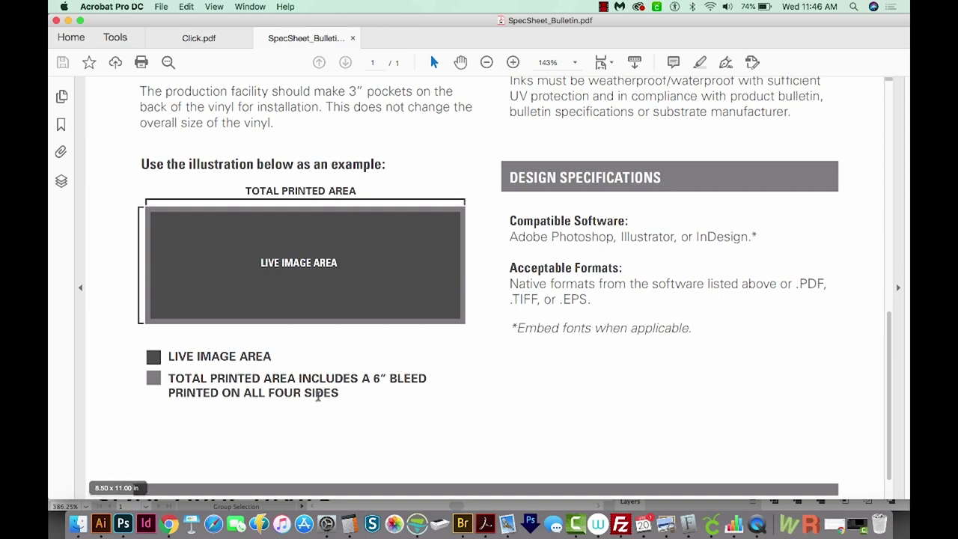
{"action": "left_click_drag", "start_coordinate": [373, 378], "coordinate": [382, 377]}
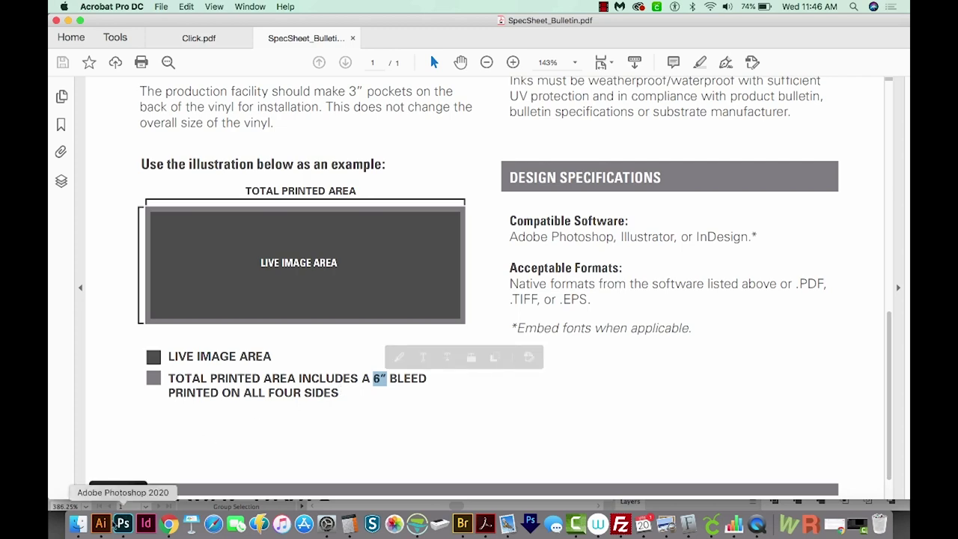
{"action": "key", "text": "super+Tab"}
Relabel the bottom line as Bleed and copy the .5”/12” = ?/576” equation beside it
{"action": "triple_click", "coordinate": [329, 421]}
{"action": "type", "text": "Bleed"}
{"action": "key", "text": "Escape"}
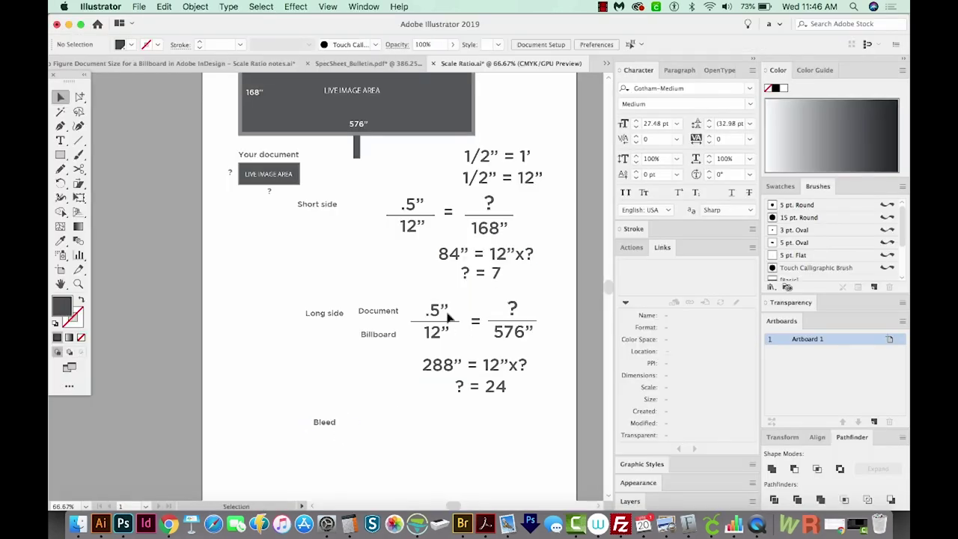
{"action": "left_click_drag", "start_coordinate": [450, 291], "coordinate": [376, 343]}
{"action": "left_click", "coordinate": [514, 337], "text": "shift"}
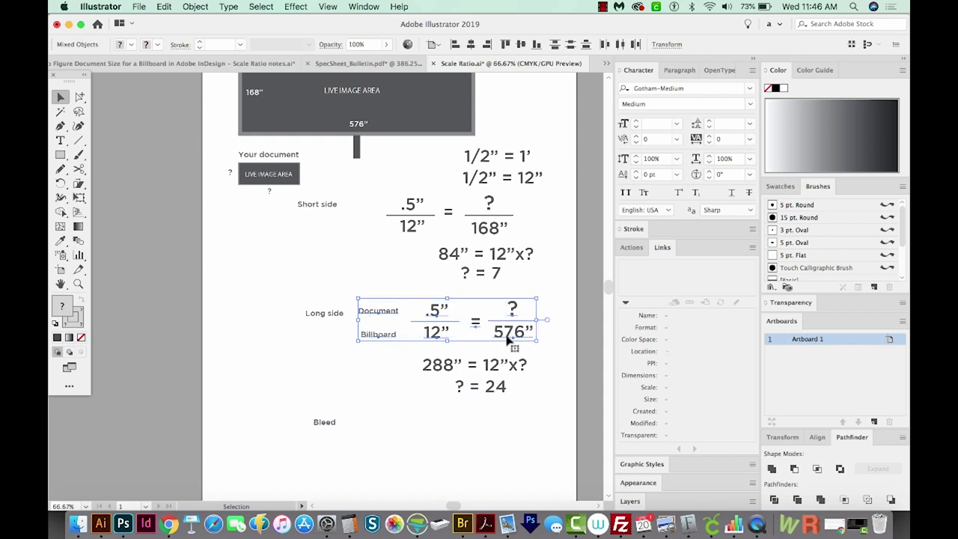
{"action": "left_click_drag", "start_coordinate": [438, 310], "coordinate": [448, 420]}
{"action": "key", "text": "super+shift+a"}
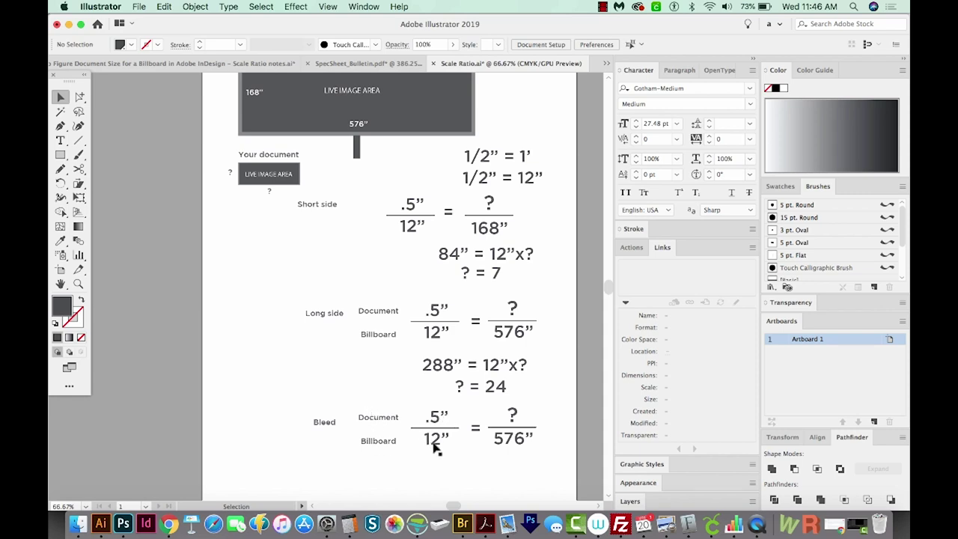
Change 576 to 6 in the copied fraction, making it .5”/12” = ?/6”
{"action": "double_click", "coordinate": [508, 438]}
{"action": "type", "text": "6"}
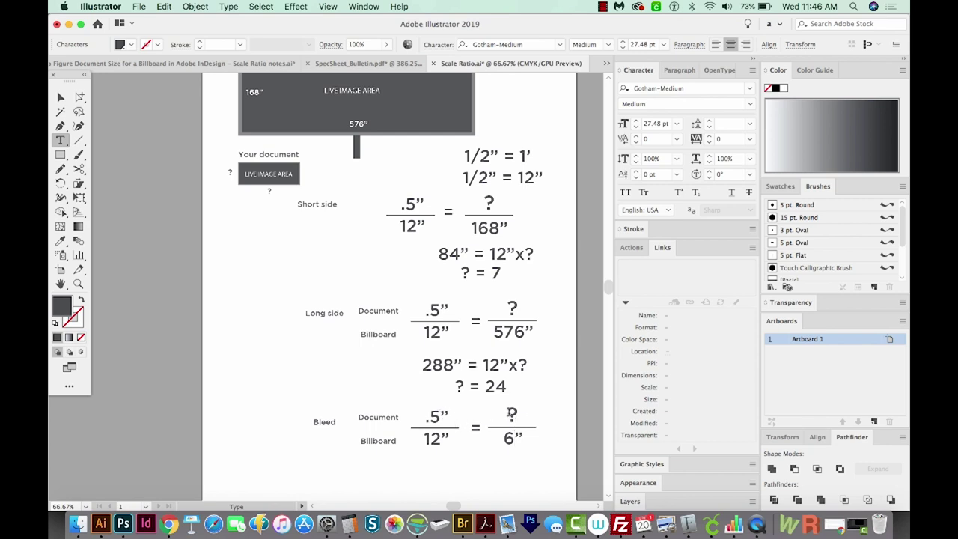
{"action": "key", "text": "Escape"}
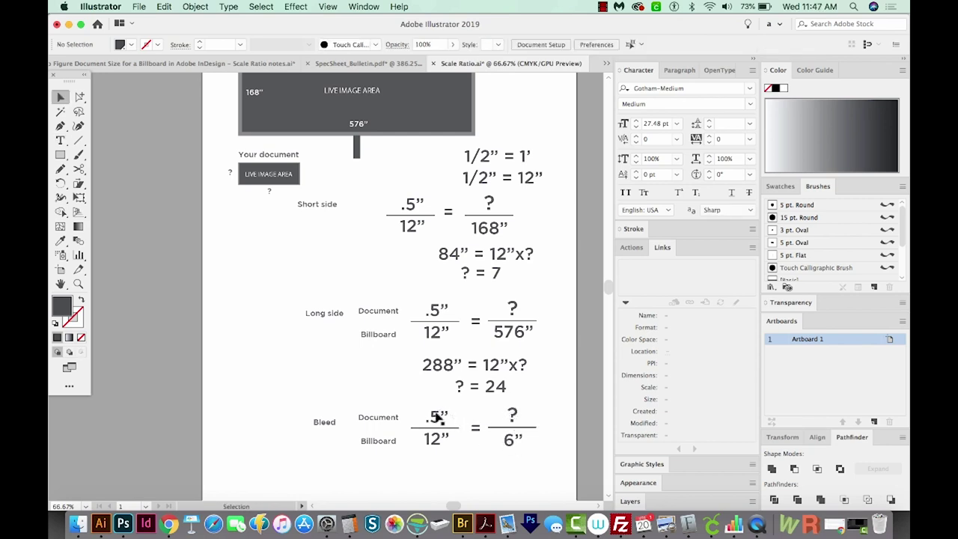
Briefly launch Calculator to work out the bleed value, then quit it
{"action": "key", "text": "t"}
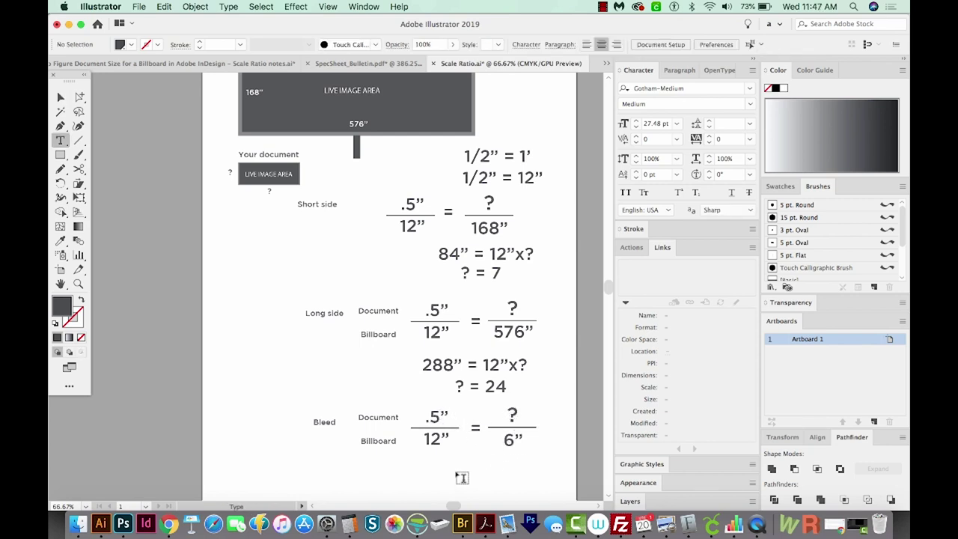
{"action": "key", "text": "cmd+space"}
{"action": "type", "text": "ca"}
{"action": "key", "text": "Return"}
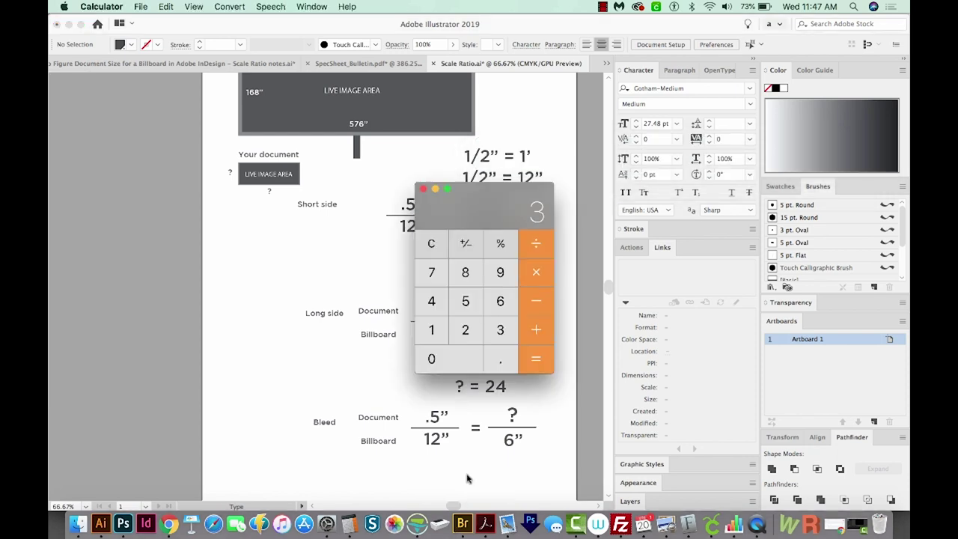
{"action": "key", "text": "cmd+q"}
Type the working lines 3 = 12x? and ? = .25 below the Bleed equation
{"action": "left_click", "coordinate": [441, 472]}
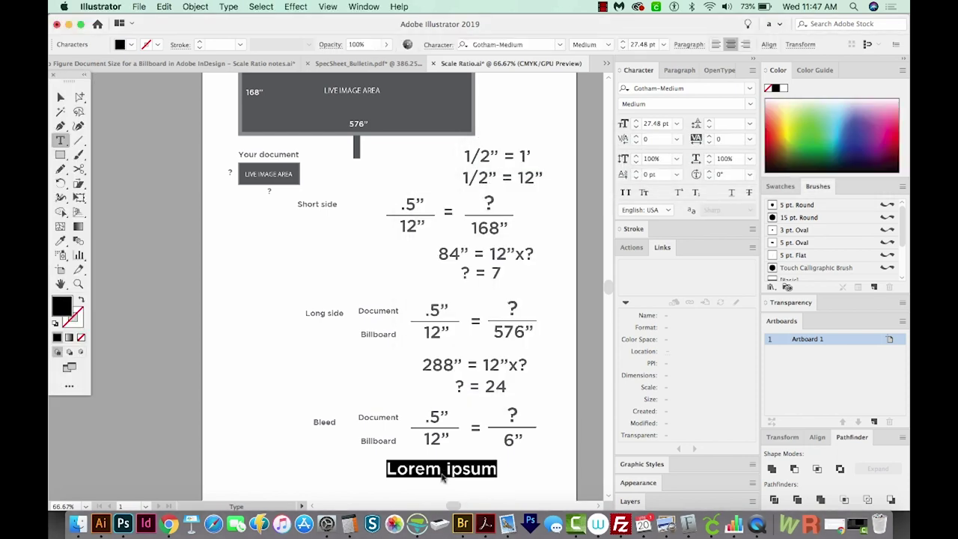
{"action": "type", "text": "3 = 12"}
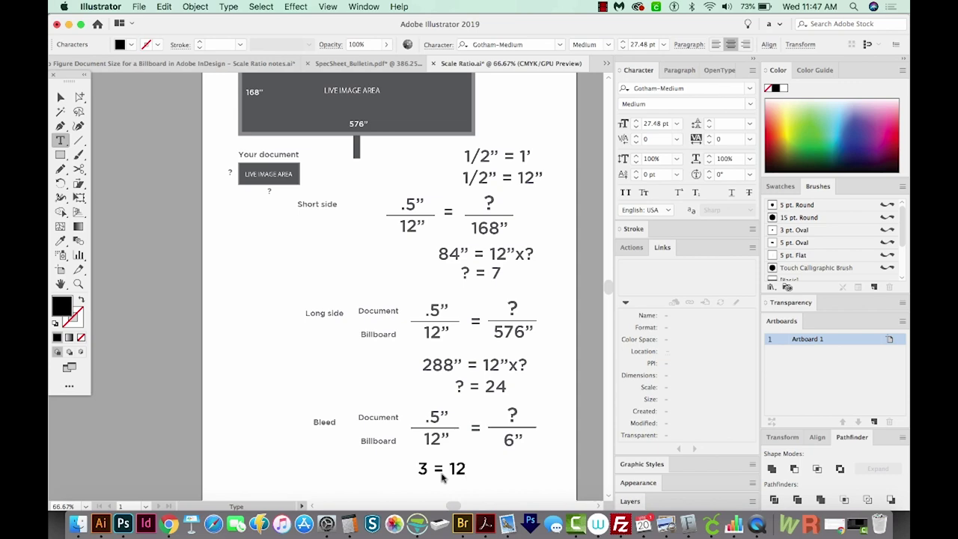
{"action": "type", "text": "x?v"}
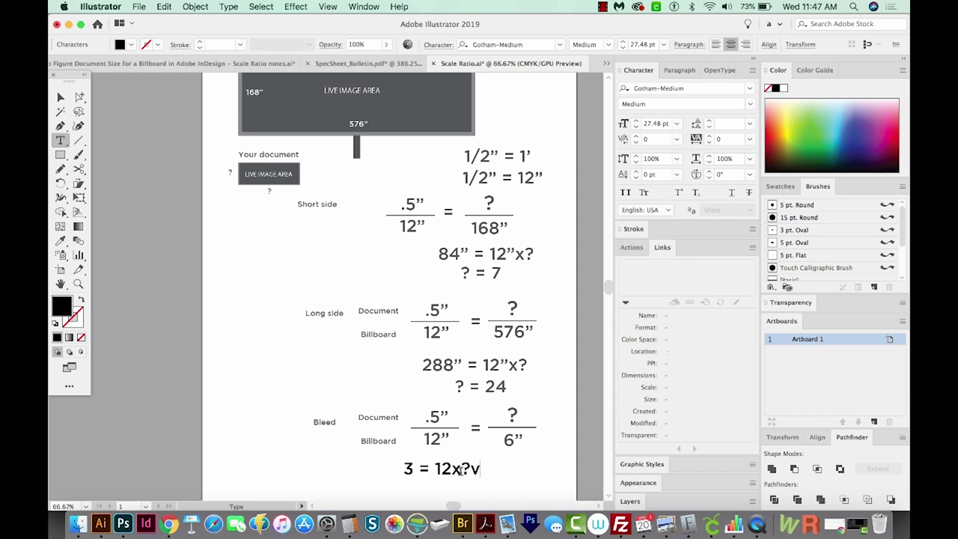
{"action": "key", "text": "BackSpace"}
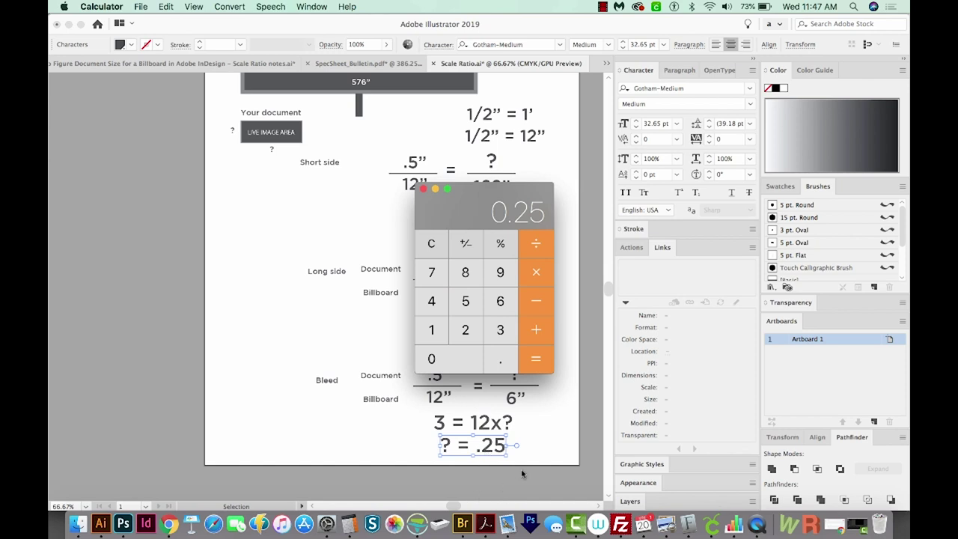
{"action": "left_click", "coordinate": [522, 472]}
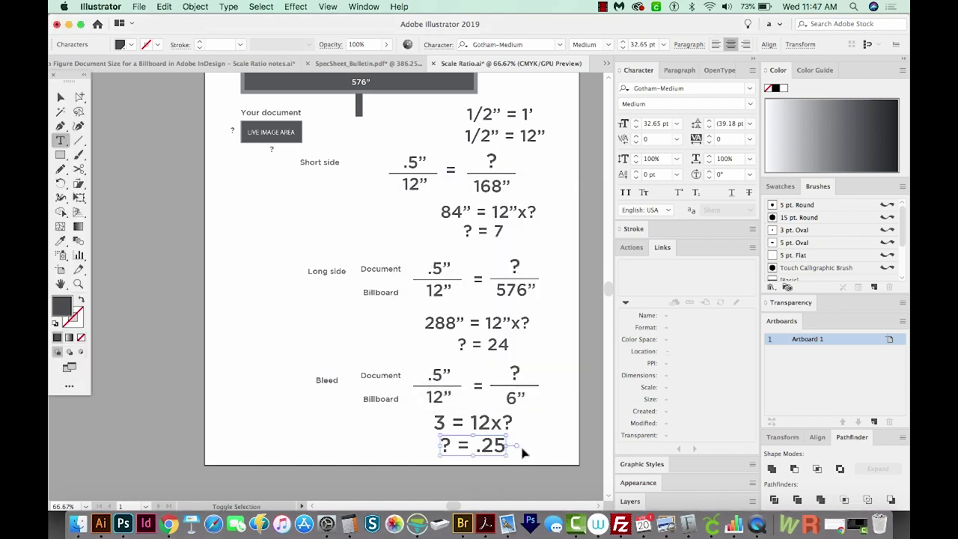
{"action": "key", "text": "Escape"}
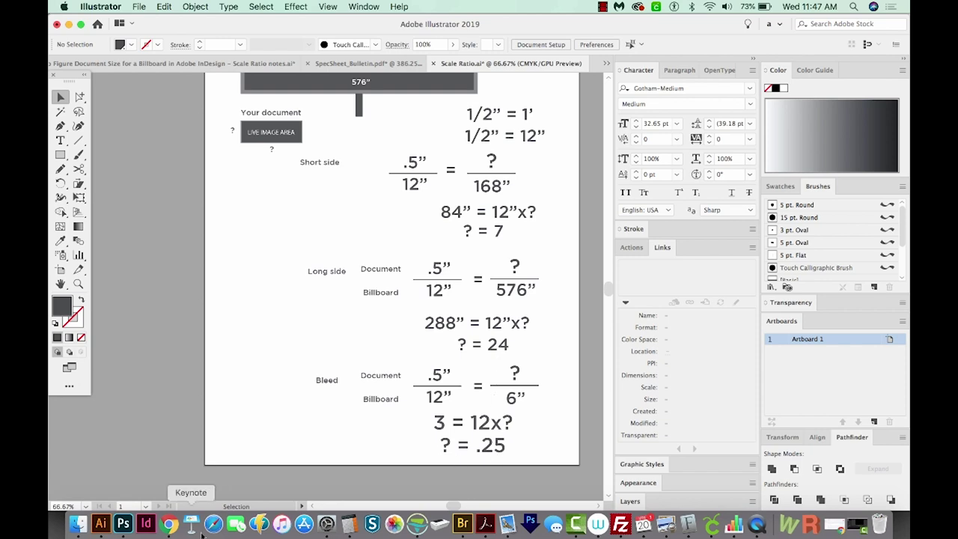
Start a new InDesign document and set its units to Inches
{"action": "left_click", "coordinate": [146, 523]}
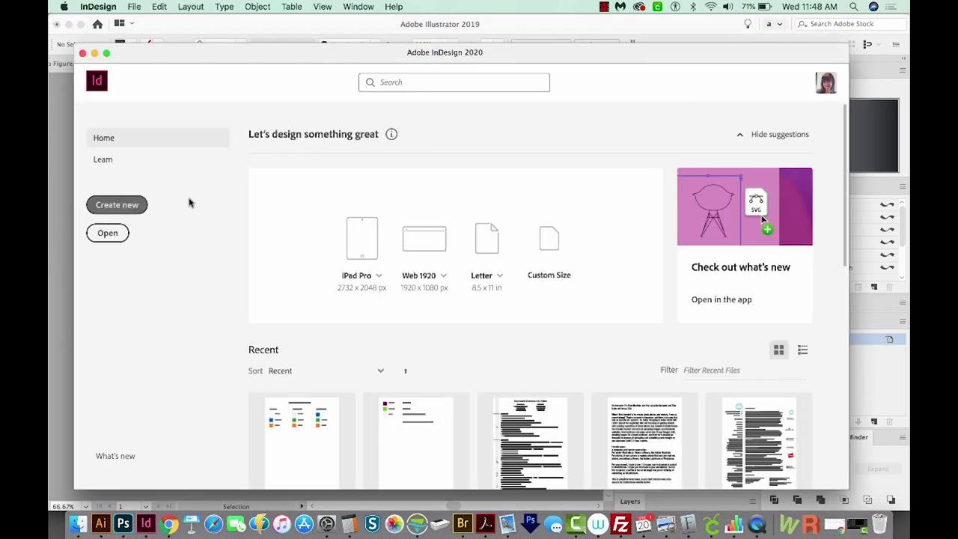
{"action": "left_click", "coordinate": [120, 206]}
{"action": "left_click", "coordinate": [124, 206]}
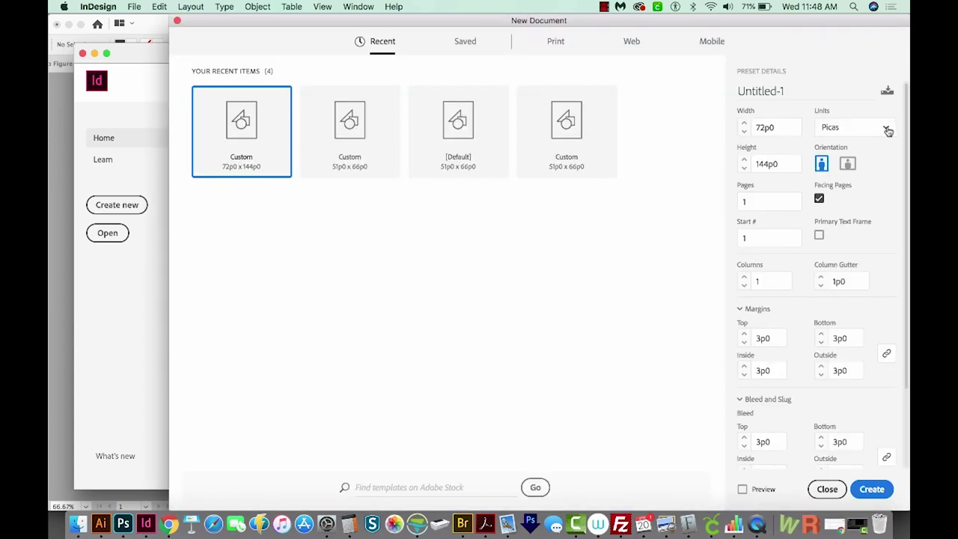
{"action": "left_click", "coordinate": [886, 129]}
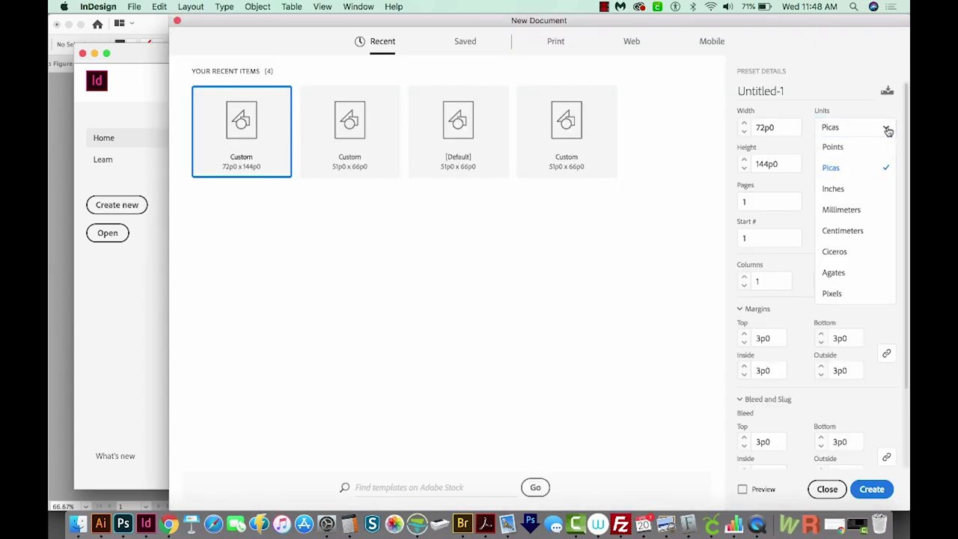
{"action": "left_click", "coordinate": [843, 192]}
{"action": "key", "text": "super+Tab"}
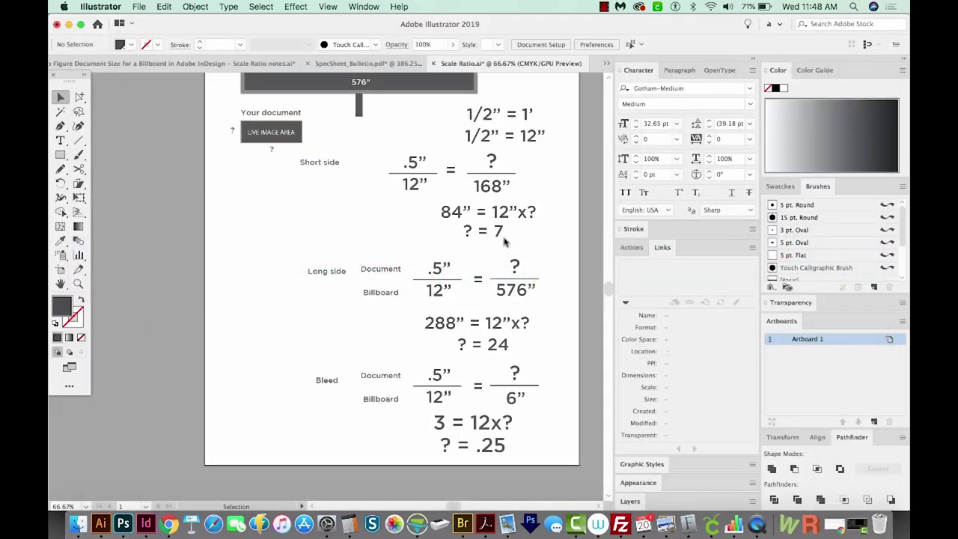
{"action": "key", "text": "super+Tab"}
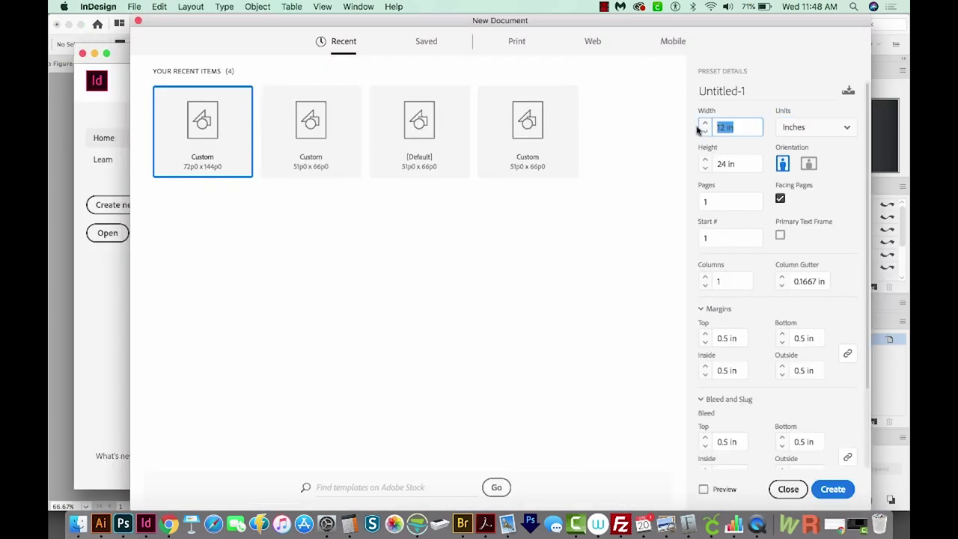
Set width 24, height 7 and a linked 0.25 in bleed on all sides
{"action": "type", "text": "24"}
{"action": "key", "text": "Tab"}
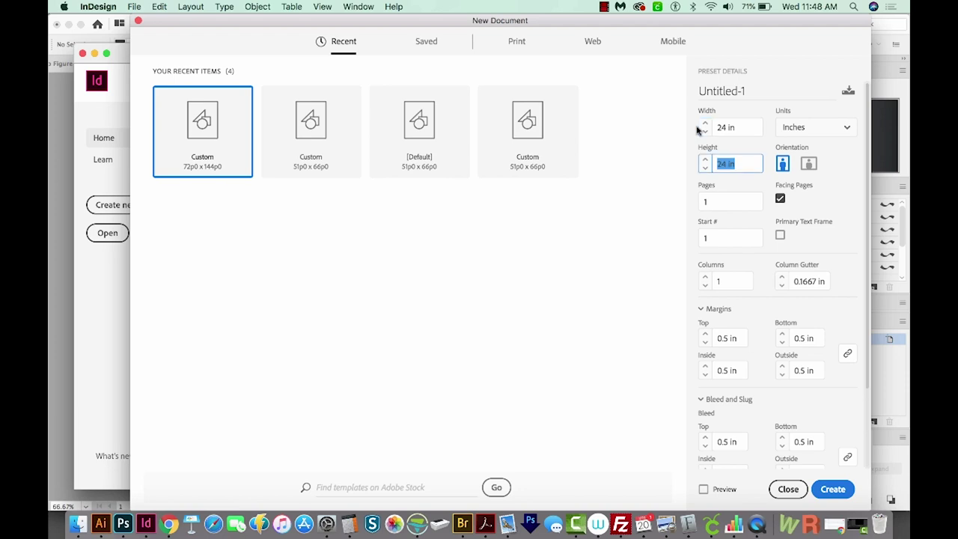
{"action": "type", "text": "7"}
{"action": "left_click", "coordinate": [739, 443]}
{"action": "scroll", "coordinate": [718, 419], "scroll_direction": "down", "scroll_amount": 3}
{"action": "type", "text": ".25"}
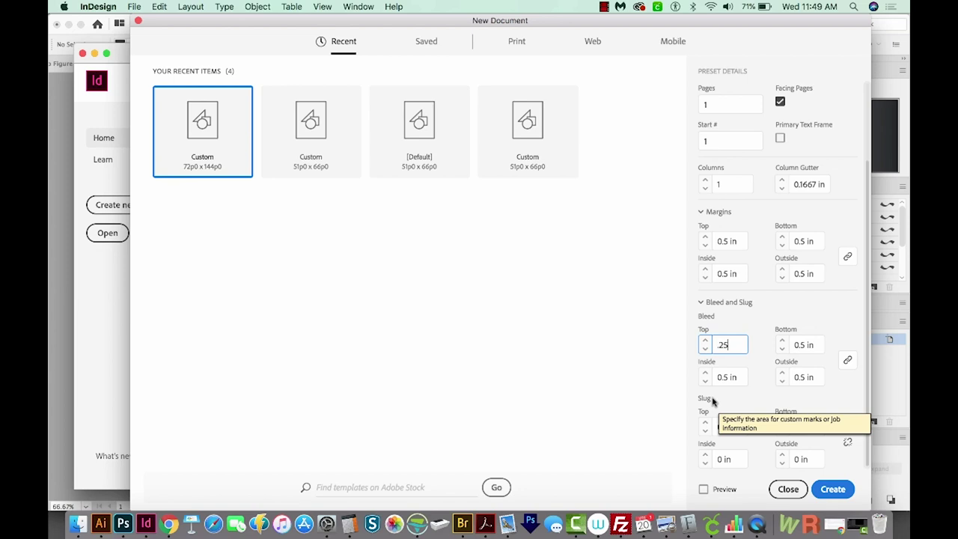
{"action": "key", "text": "Tab"}
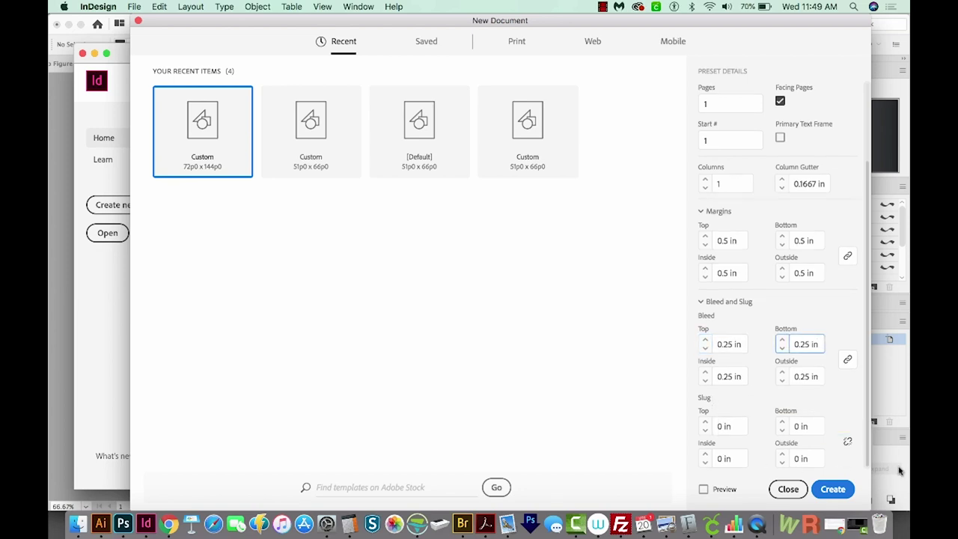
Confirm the New Document dialog to create the 24 × 7 in document
{"action": "left_click", "coordinate": [831, 490]}
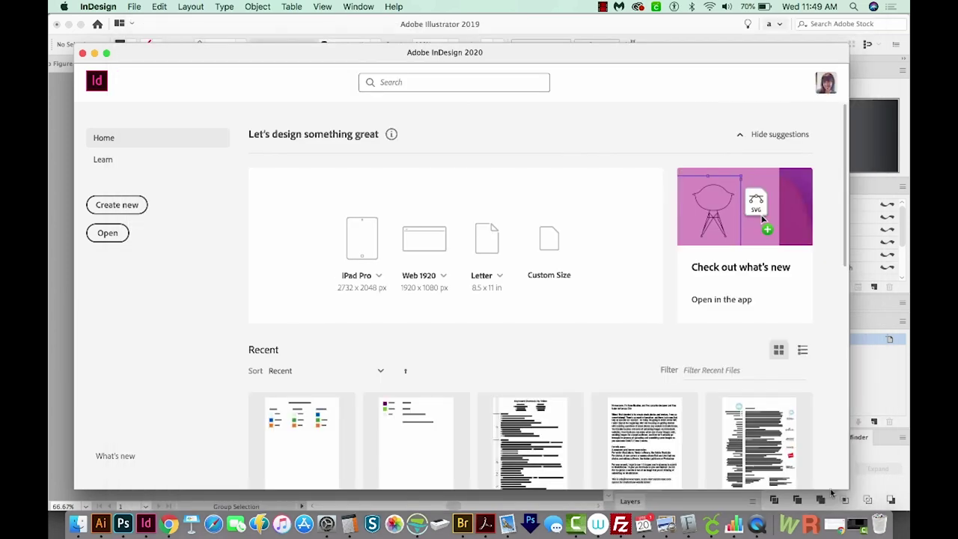